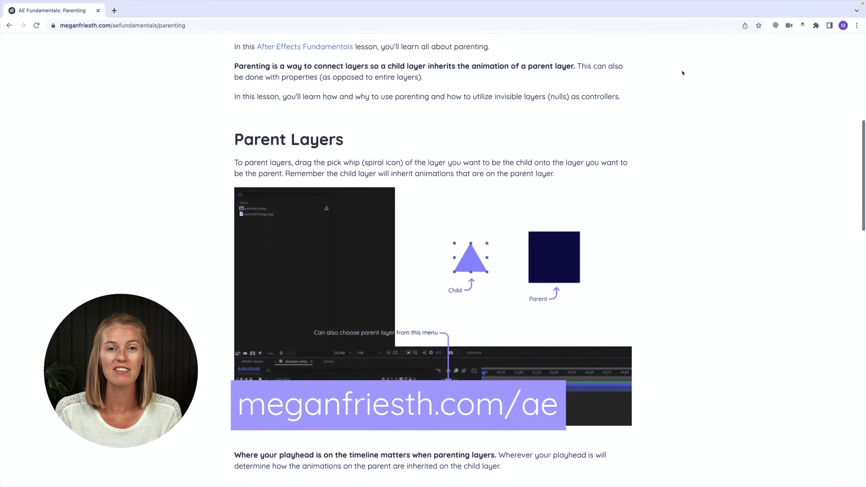
Step: Scroll the AE Fundamentals parenting page down to the Parent Properties section and its Child/Parent animation
scroll(682, 73, "down", 5)
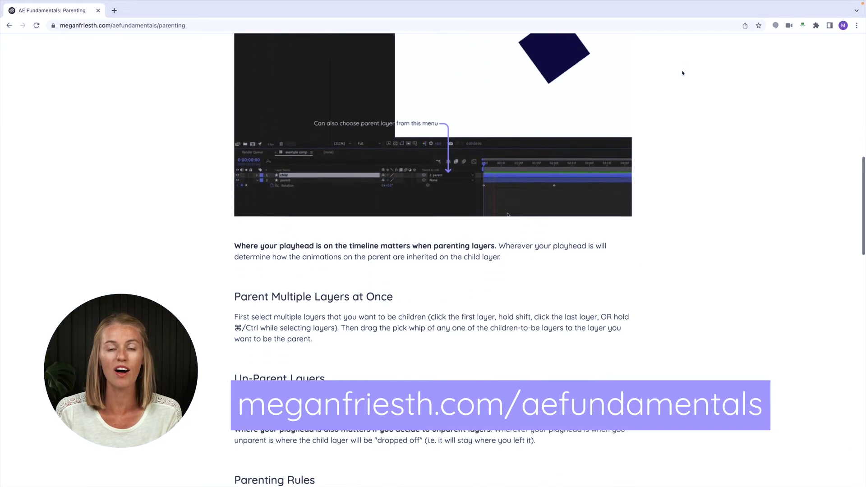
scroll(682, 73, "down", 5)
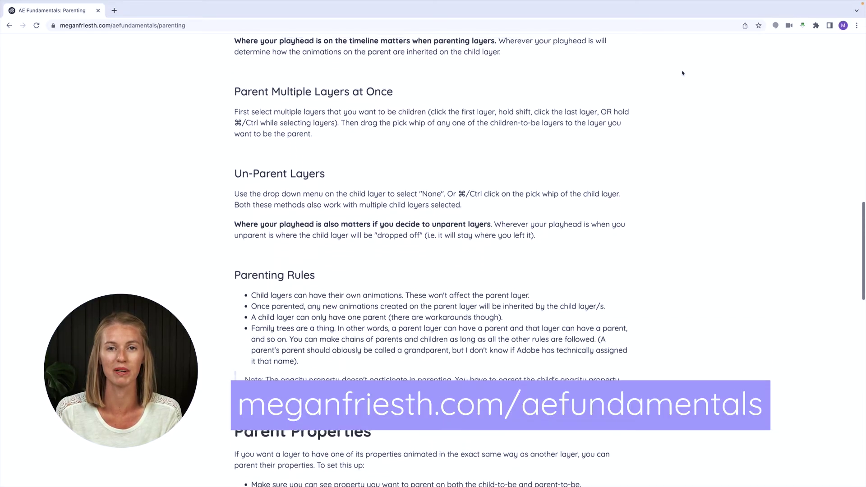
scroll(682, 73, "down", 5)
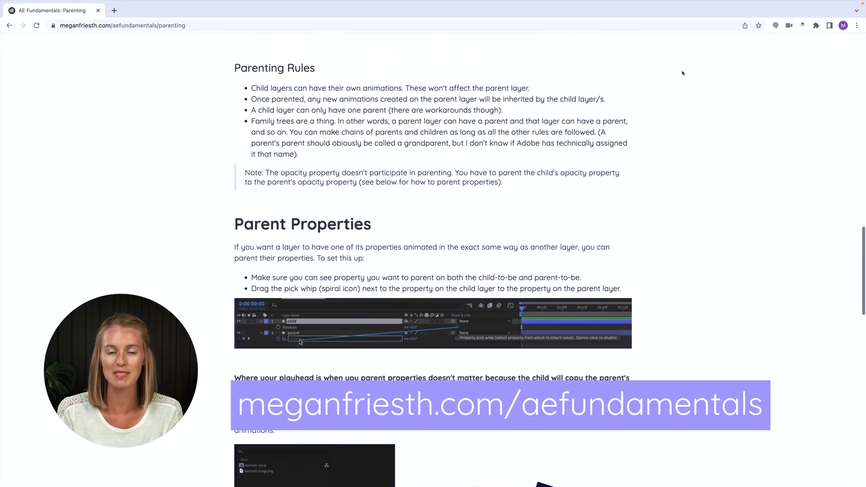
scroll(683, 73, "down", 5)
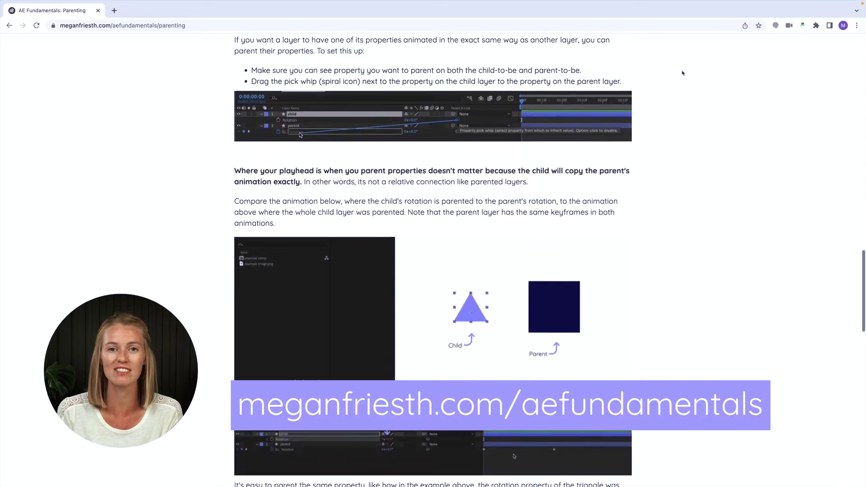
scroll(682, 73, "down", 5)
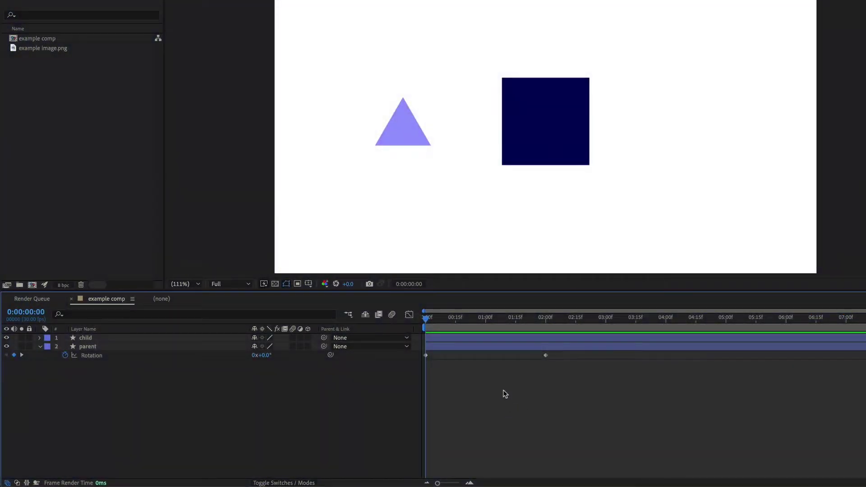
left_click(477, 348)
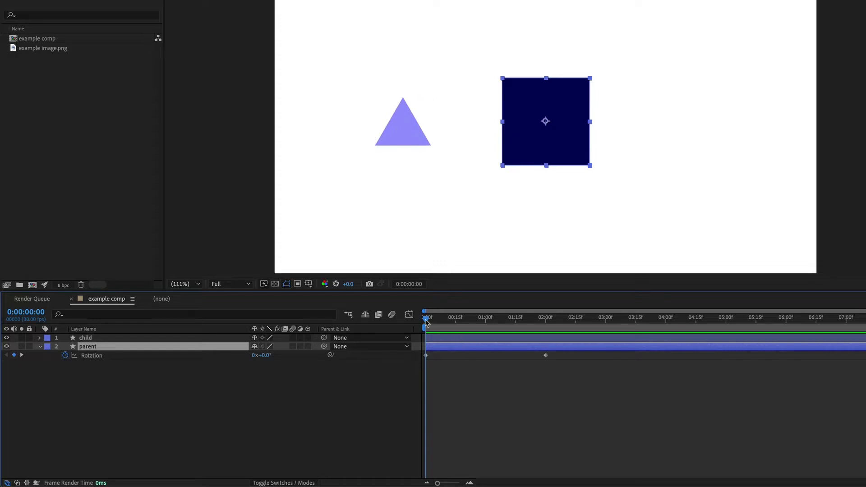
left_click_drag(426, 321, 546, 328)
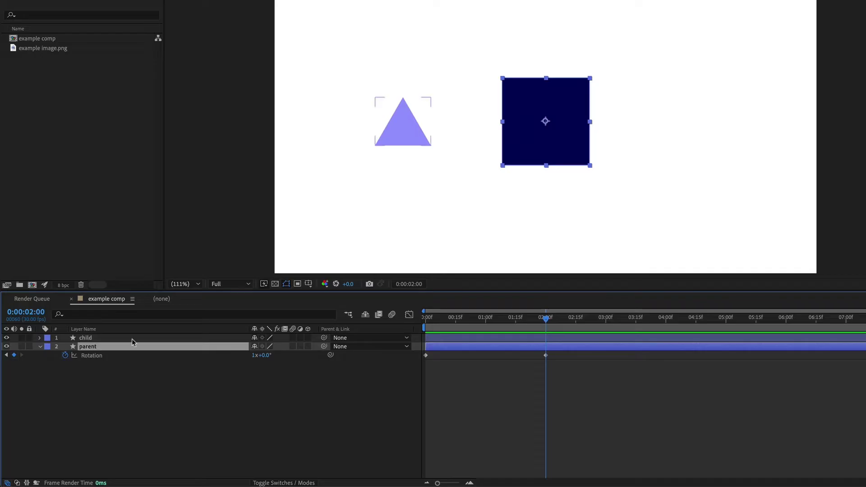
left_click(101, 339)
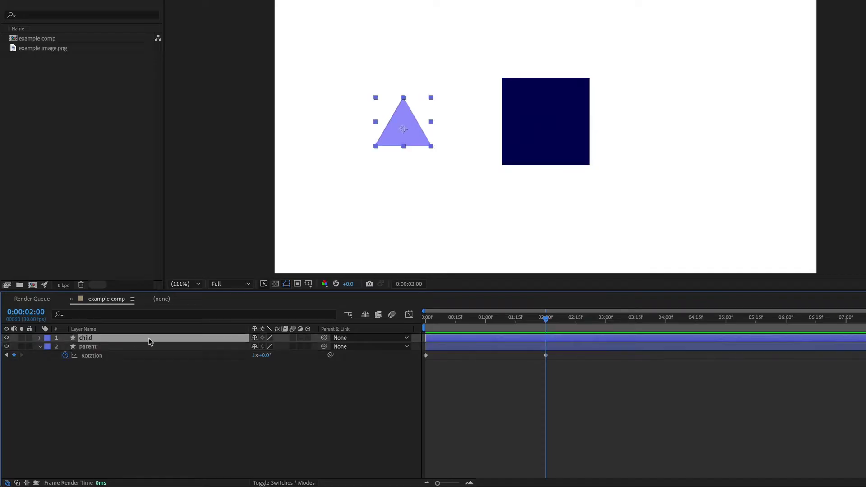
left_click(451, 405)
key("Home")
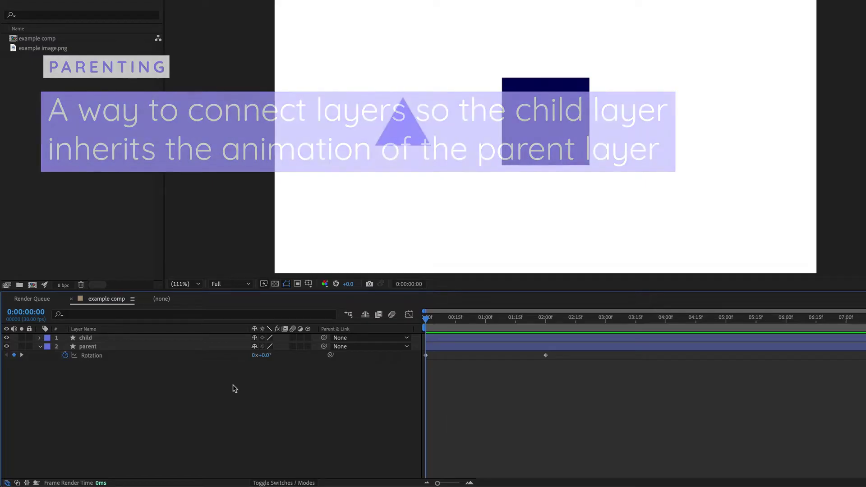
Step: Pick-whip the child triangle layer to layer 2 'parent' and confirm it in the Parent dropdown
left_click(228, 340)
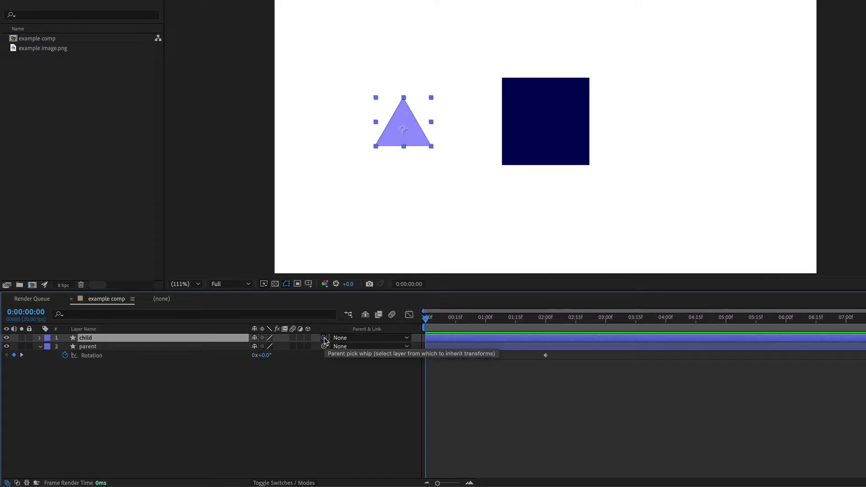
left_click_drag(324, 339, 225, 349)
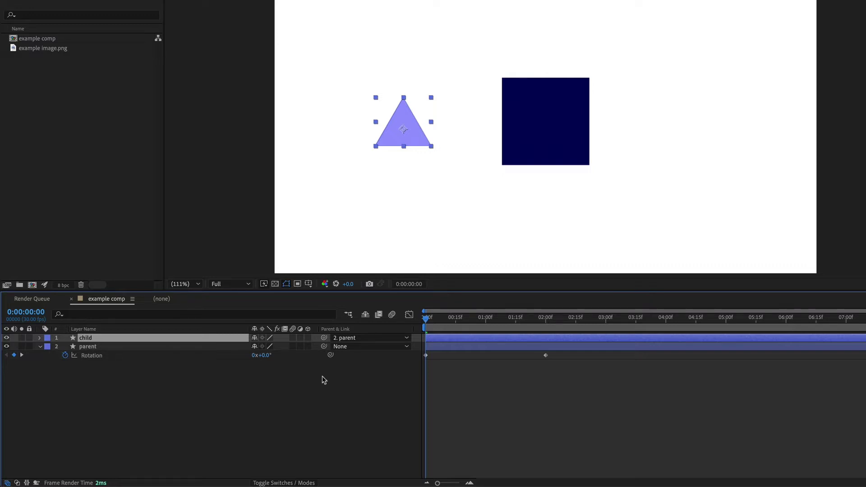
left_click(368, 342)
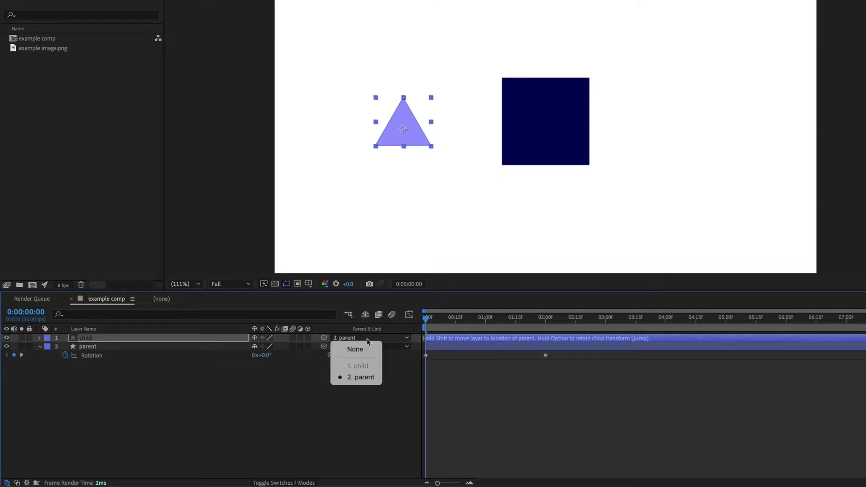
left_click(368, 378)
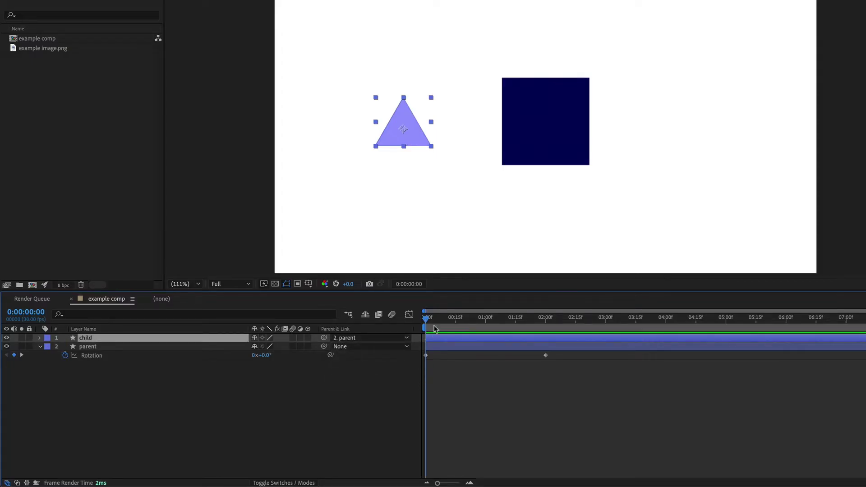
Step: Preview the triangle orbiting the rotating square, then return to the start of the timeline
key("space")
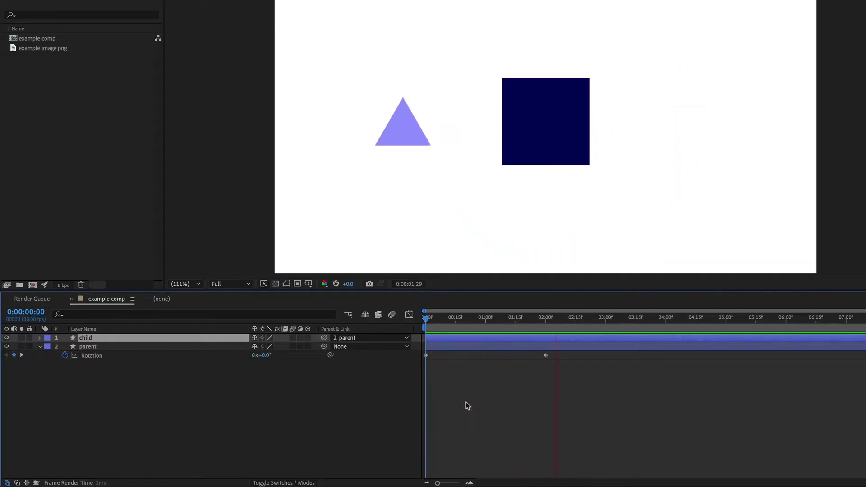
key("space")
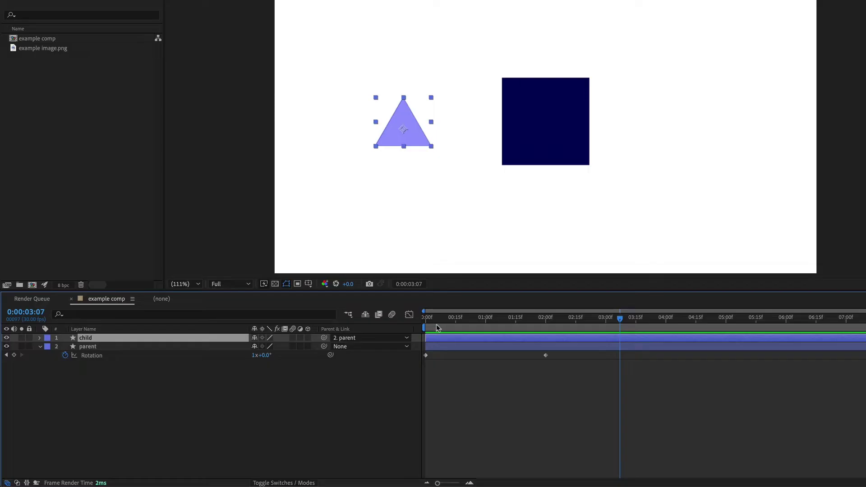
left_click(425, 320)
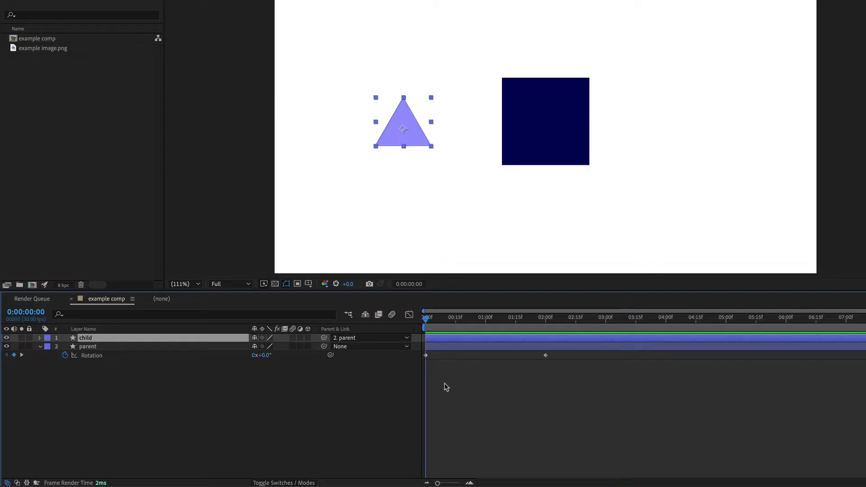
Step: Undo the parenting and re-parent child to the square at 0:00:01:07
key("super+z")
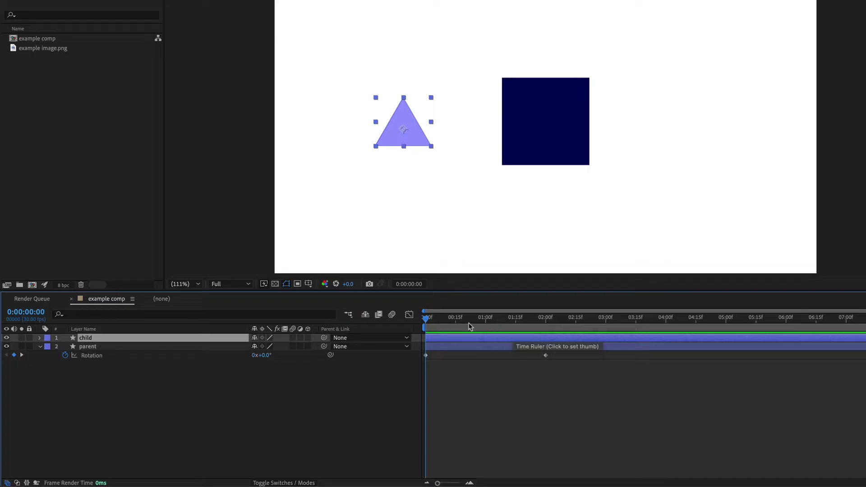
left_click(499, 321)
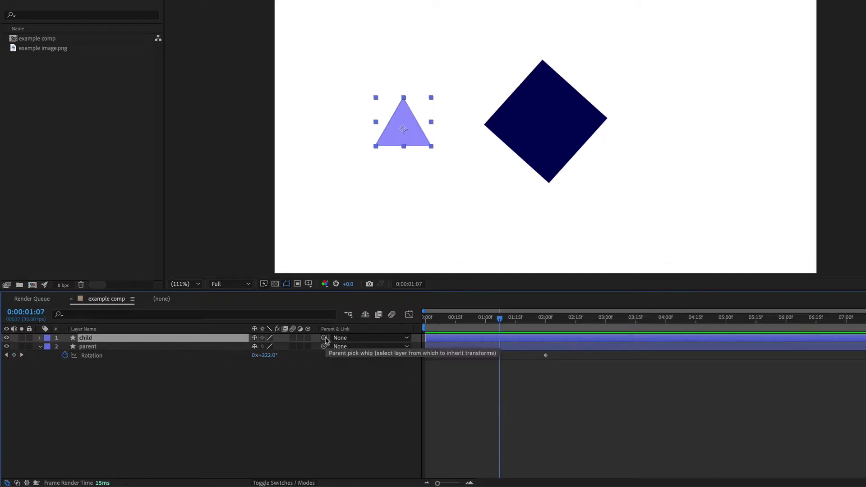
left_click_drag(324, 338, 233, 349)
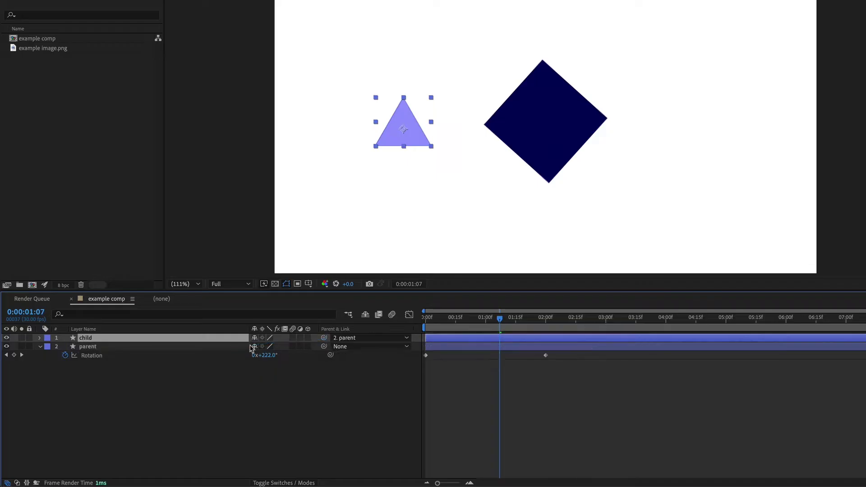
Step: Preview the re-parented animation from the start of the comp
left_click_drag(503, 321, 426, 319)
key("space")
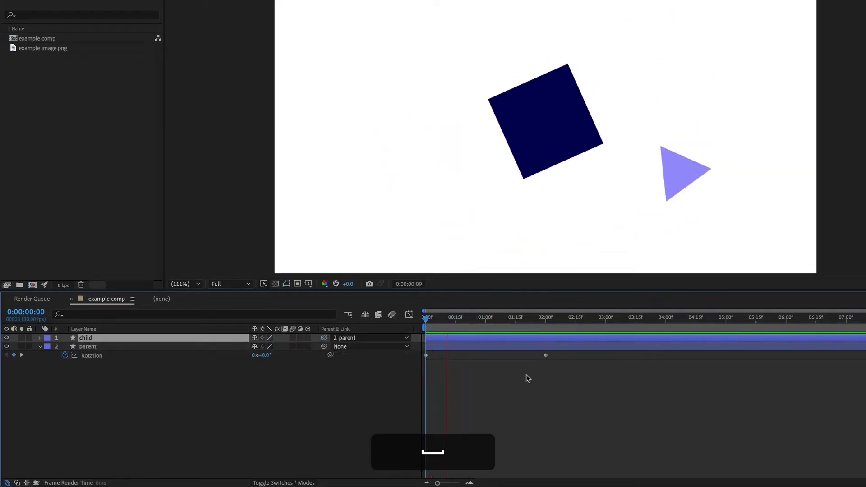
key("space")
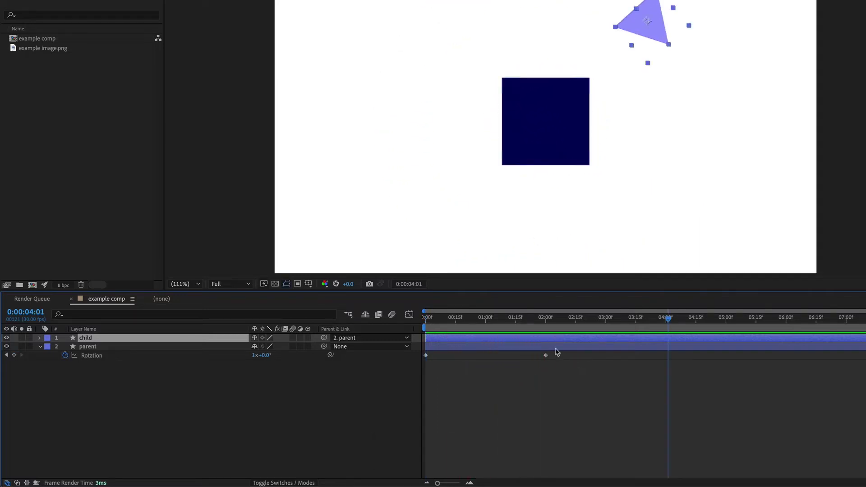
left_click_drag(504, 320, 409, 329)
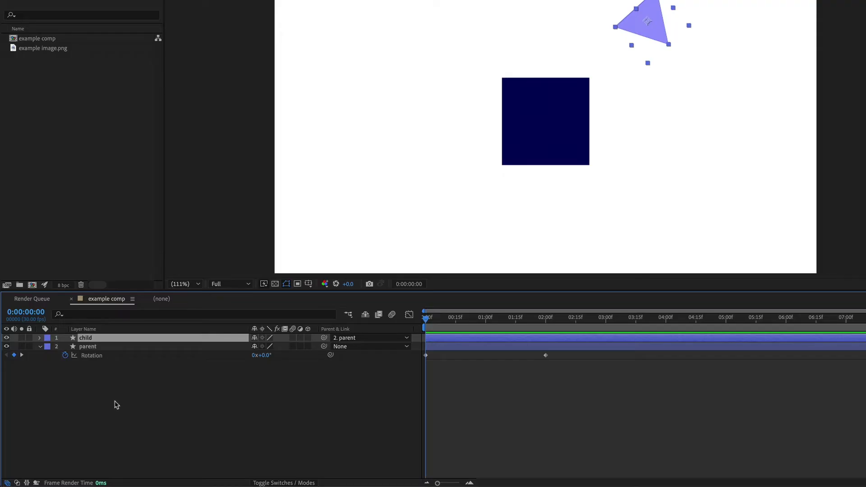
Step: Keyframe the child's Rotation from 138° at 0:00 to 329° at 2:00 and preview the spin
left_click(39, 338)
left_click(48, 356)
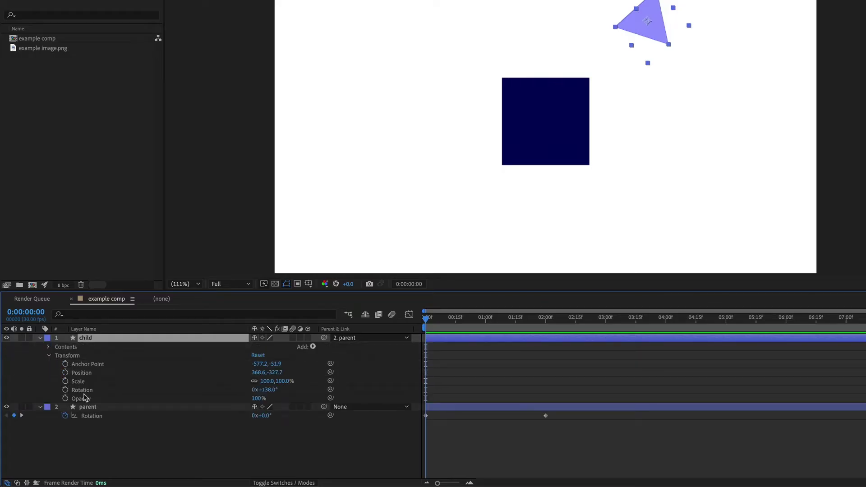
left_click(65, 389)
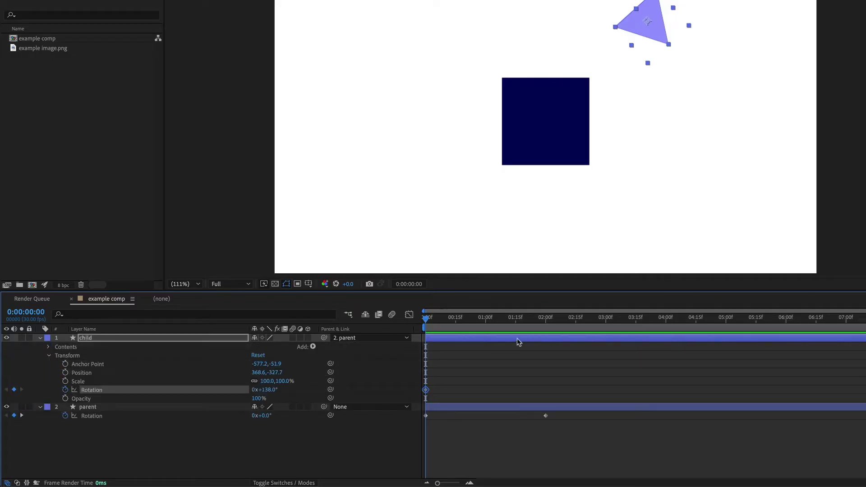
left_click(546, 323)
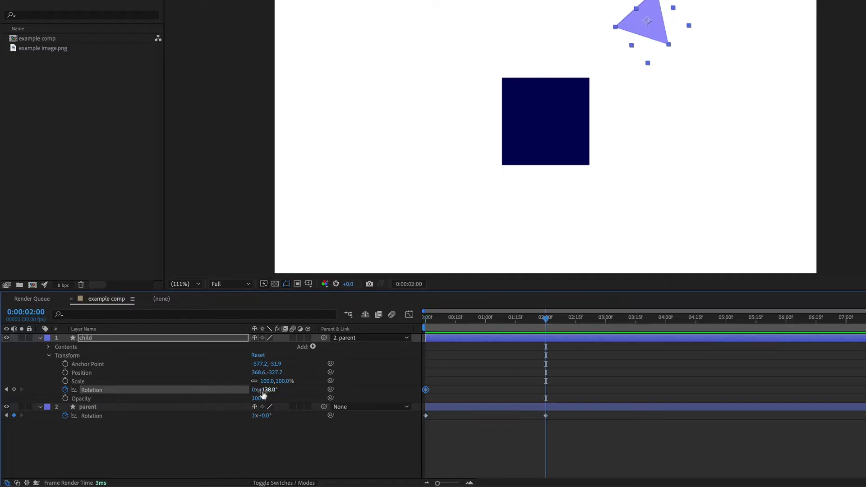
left_click_drag(263, 390, 364, 392)
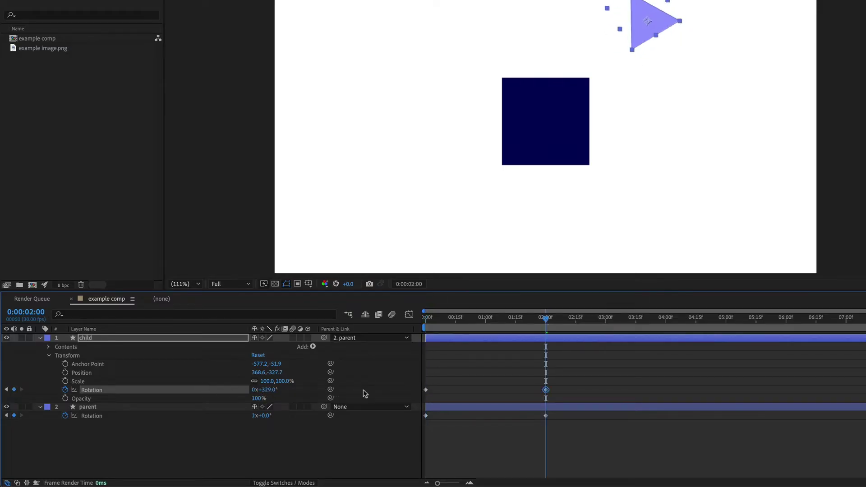
left_click(474, 445)
left_click(428, 322)
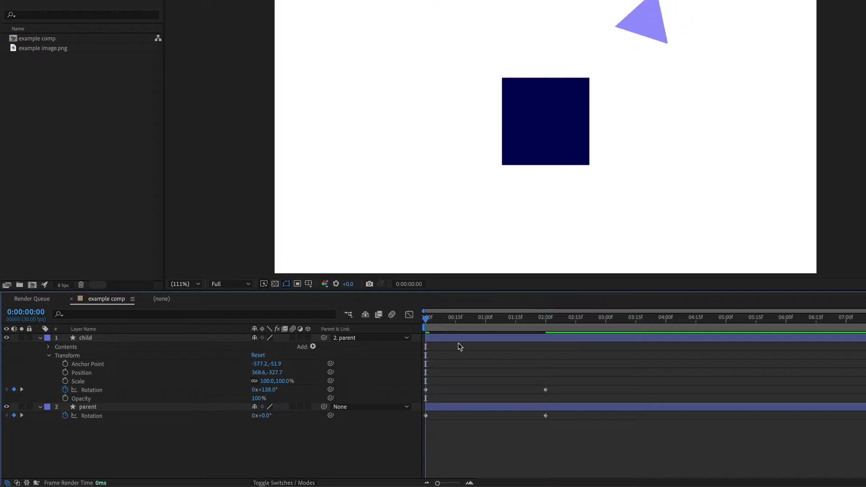
key("space")
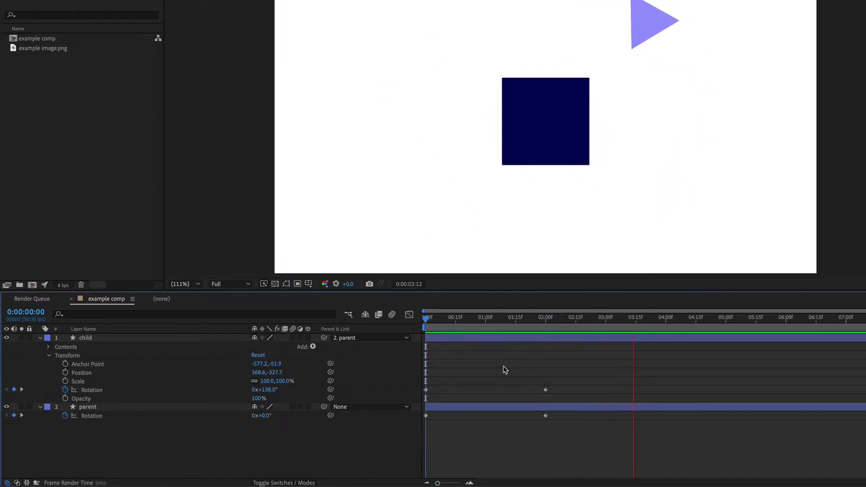
key("space")
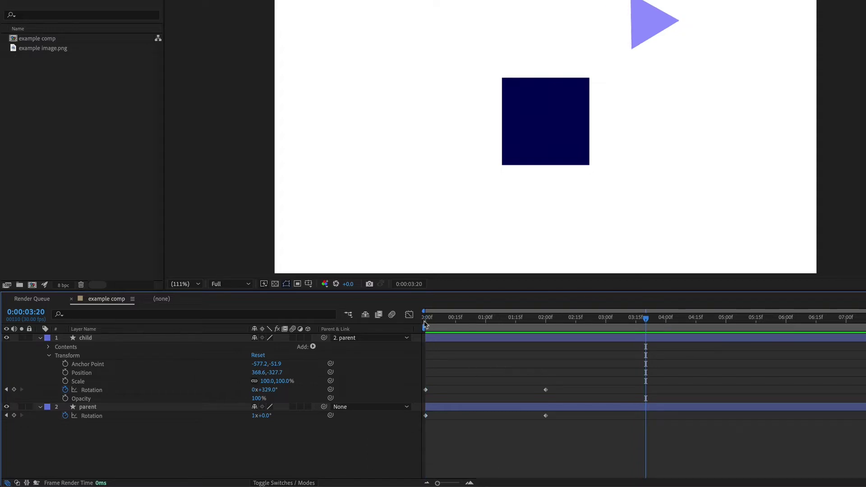
left_click(427, 321)
Step: Keyframe the child's Scale from 100% at 0:00 to 189% at 2:00 and preview it
left_click(66, 381)
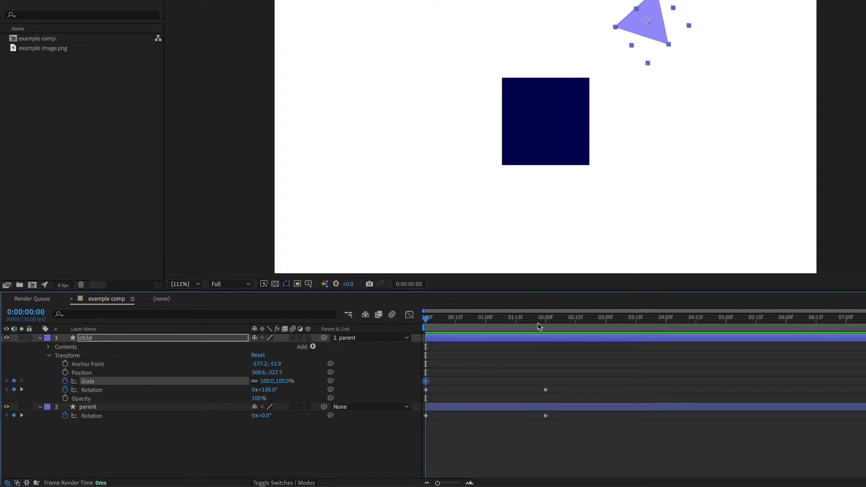
left_click(546, 321)
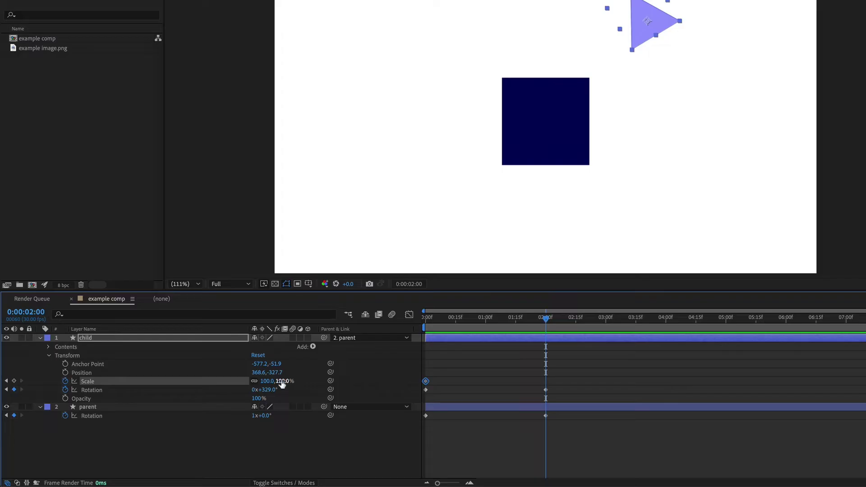
left_click_drag(285, 381, 302, 381)
left_click(427, 318)
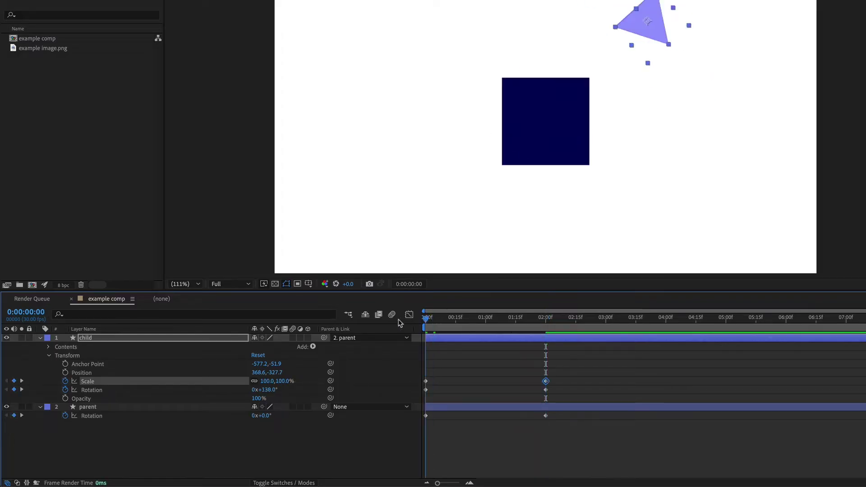
key("space")
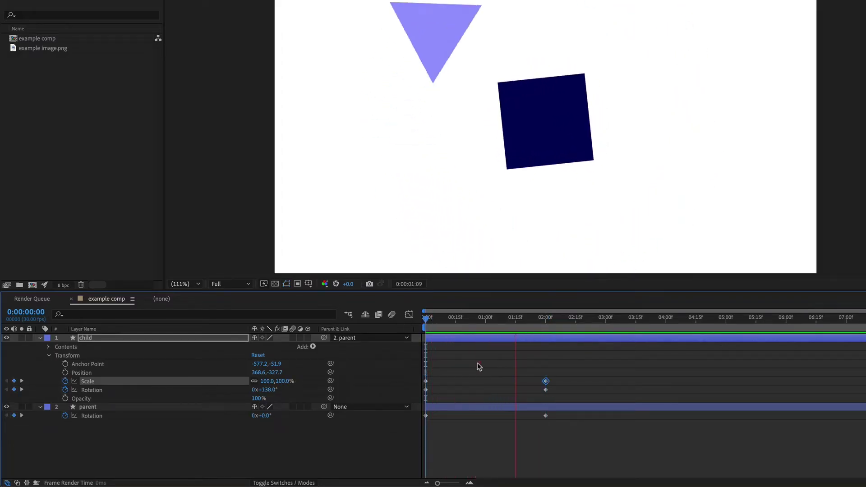
key("space")
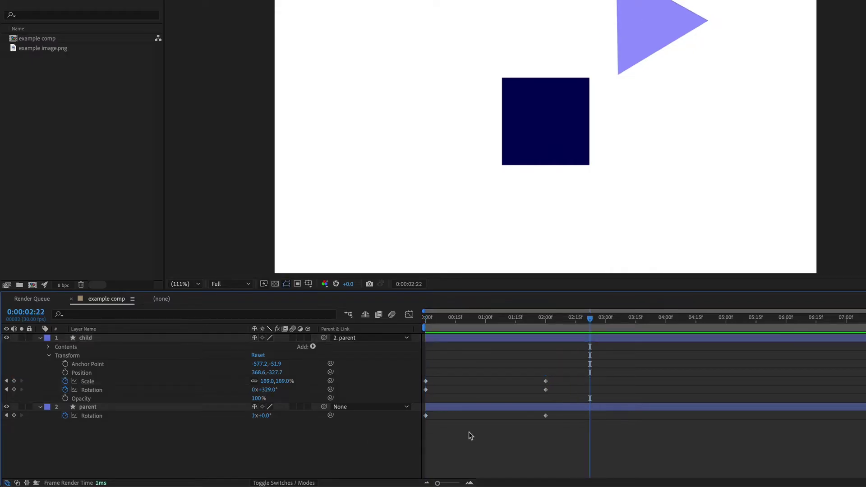
left_click(465, 408)
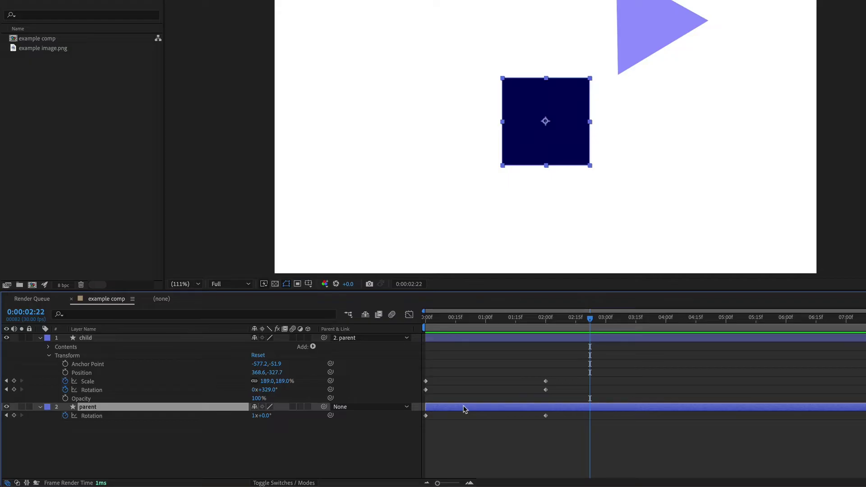
Step: Keyframe the parent's Position from X 960 at 0:00 to 1273 at 2:00 and preview the slide
key("p")
left_click_drag(434, 319, 411, 325)
left_click(65, 415)
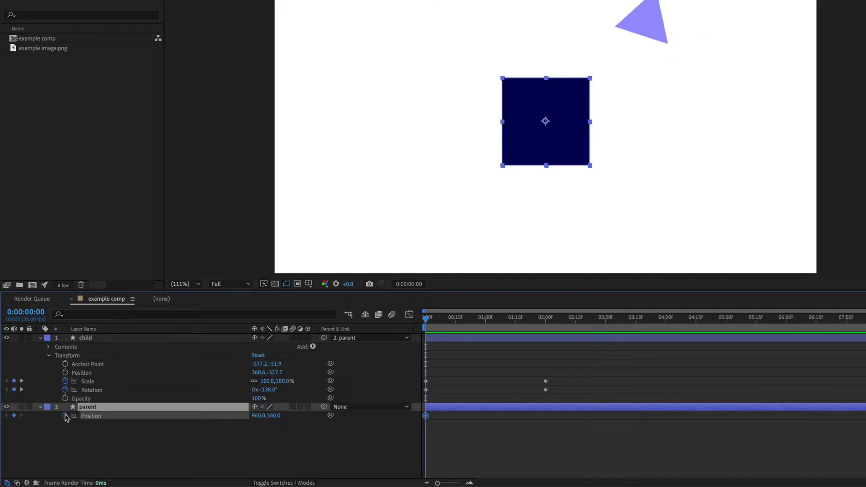
left_click(546, 320)
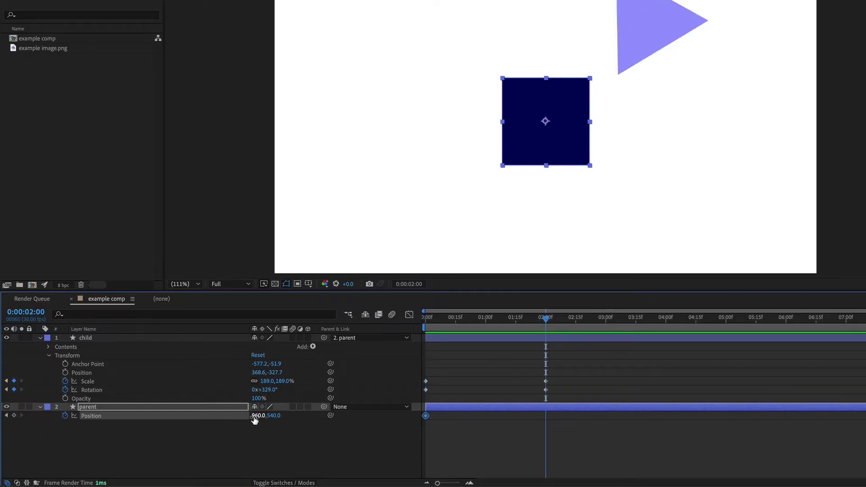
left_click_drag(255, 419, 416, 418)
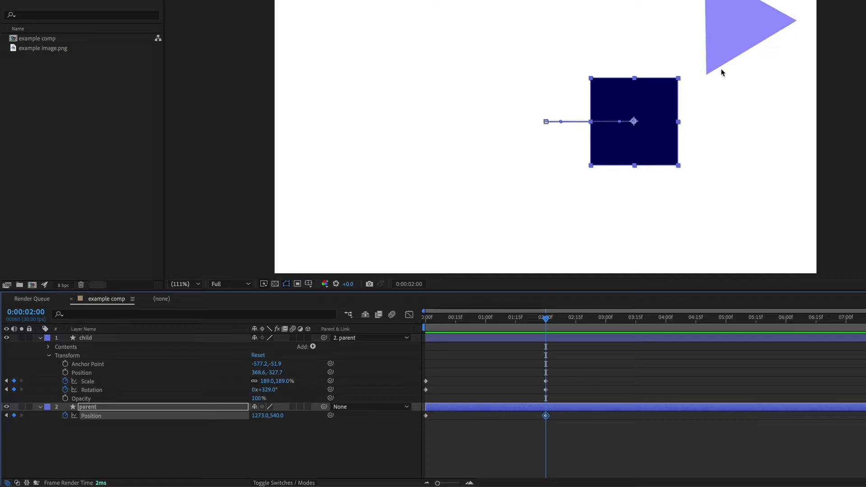
left_click(426, 323)
key("space")
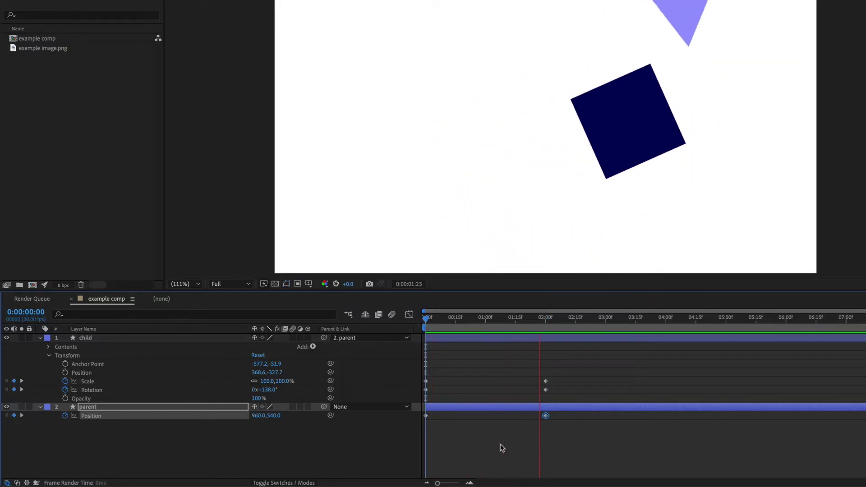
key("space")
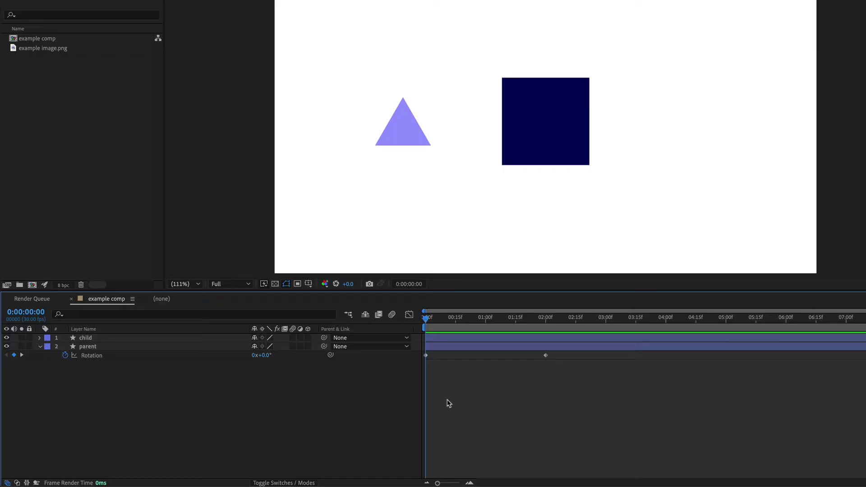
Step: Pick-whip the child's Rotation property onto the parent's Rotation property
left_click(102, 342)
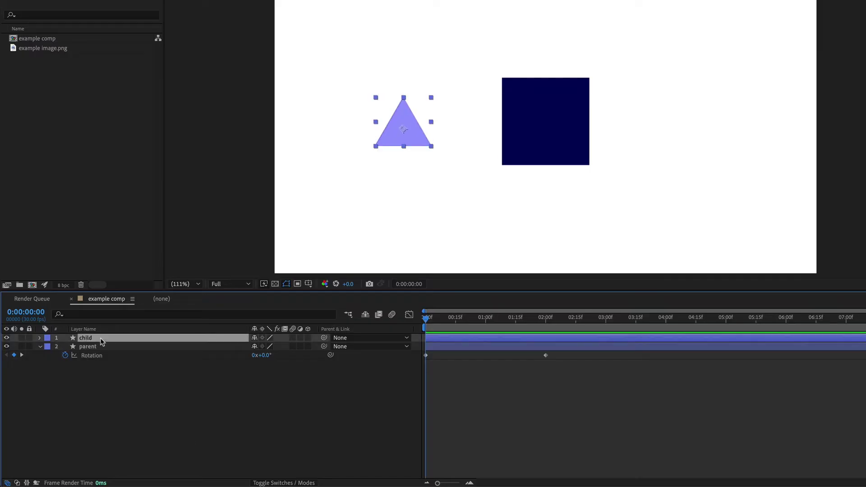
key("r")
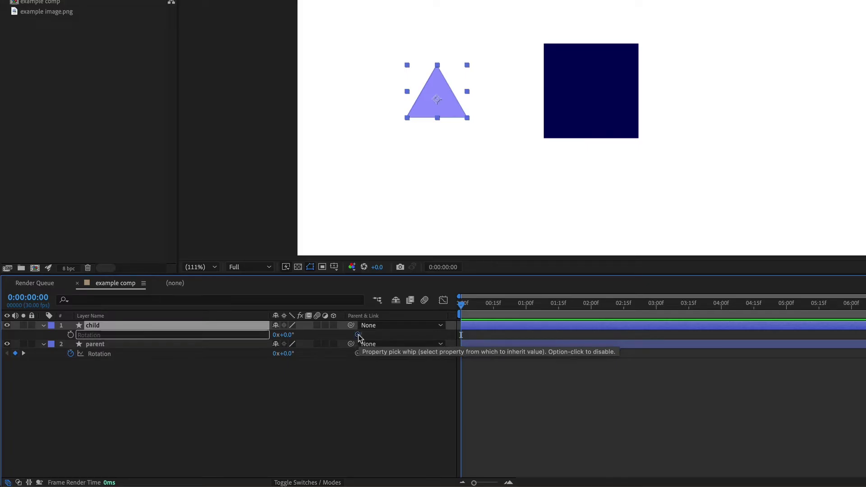
left_click_drag(359, 338, 104, 357)
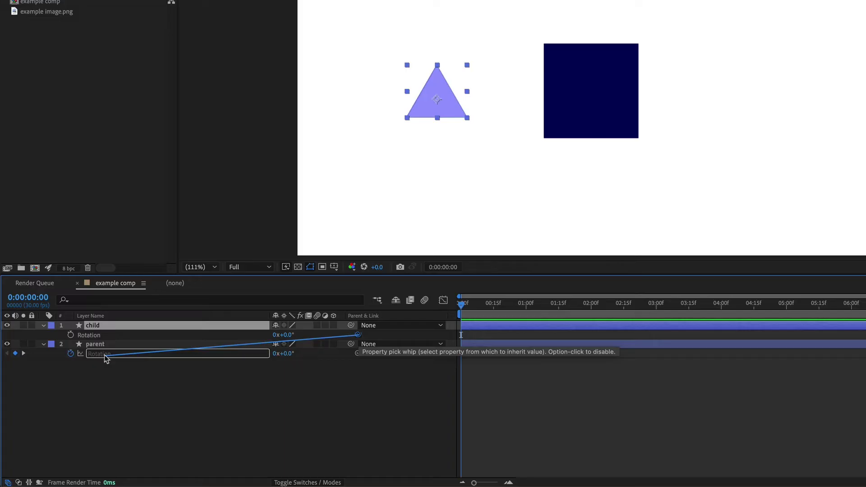
left_click_drag(105, 357, 105, 358)
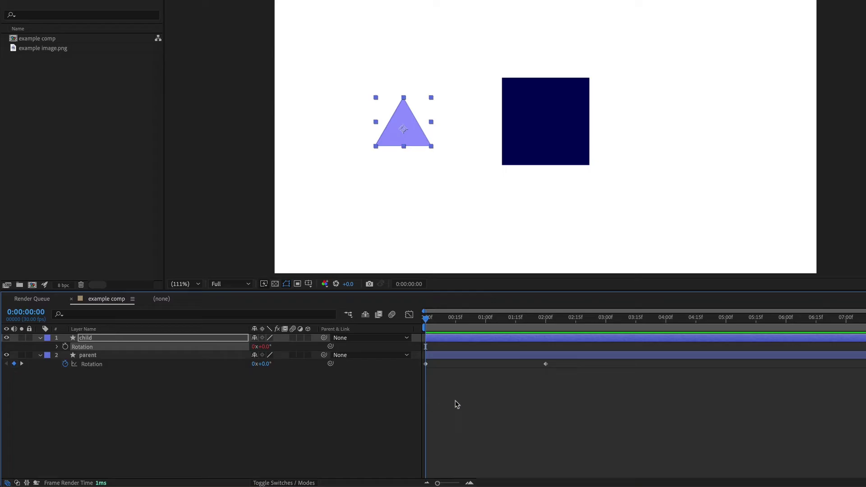
Step: Preview the linked rotation twice from the start, then collapse the child layer
key("space")
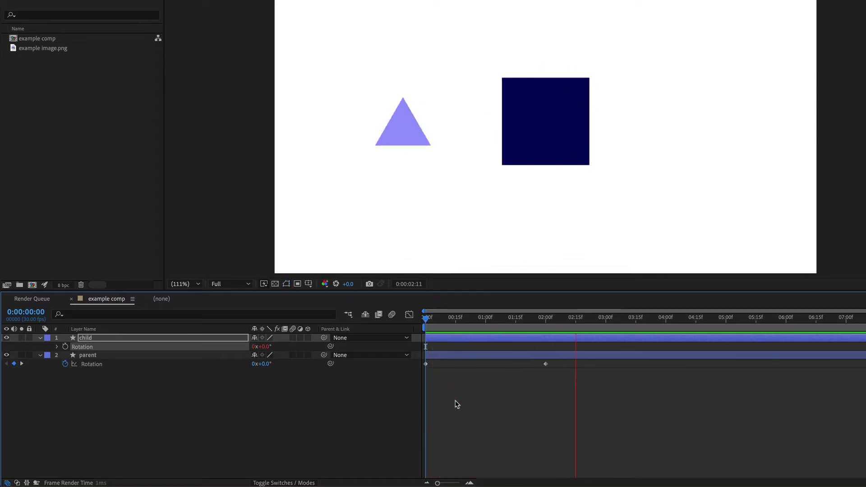
key("space")
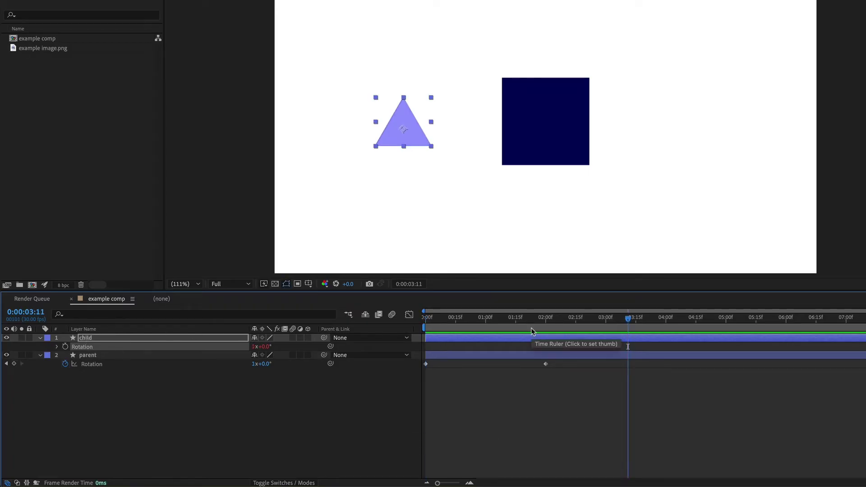
left_click_drag(438, 321, 427, 321)
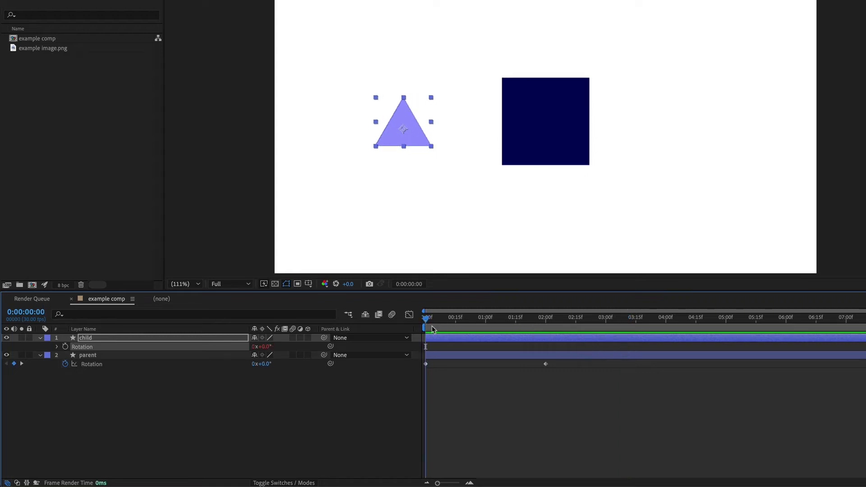
key("space")
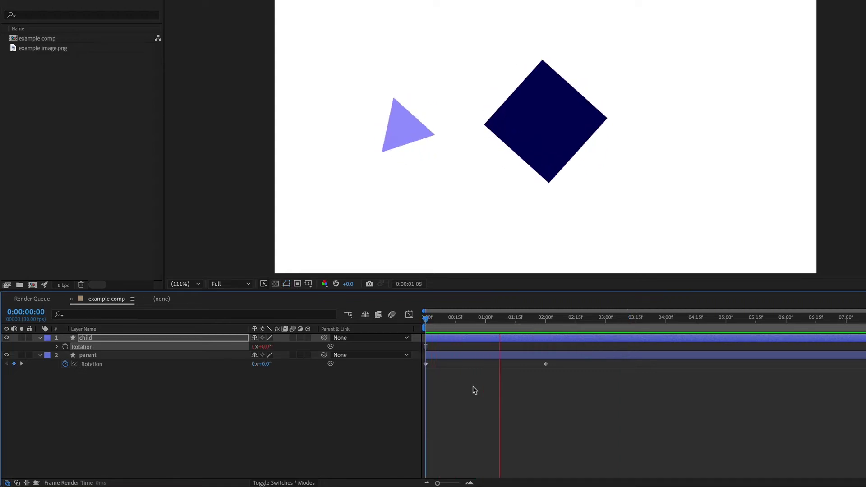
key("space")
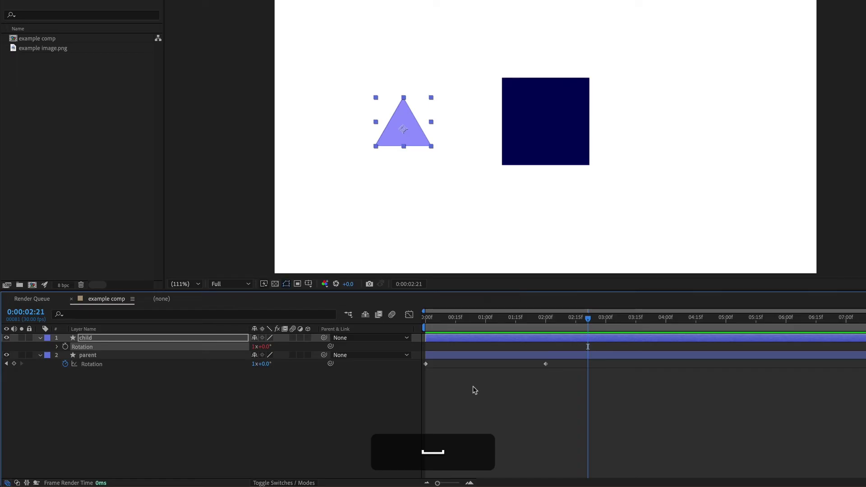
left_click(40, 338)
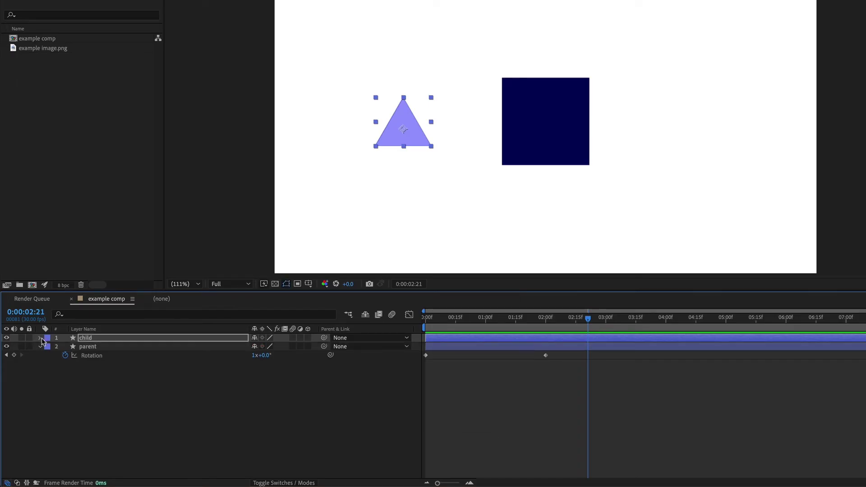
left_click(40, 338)
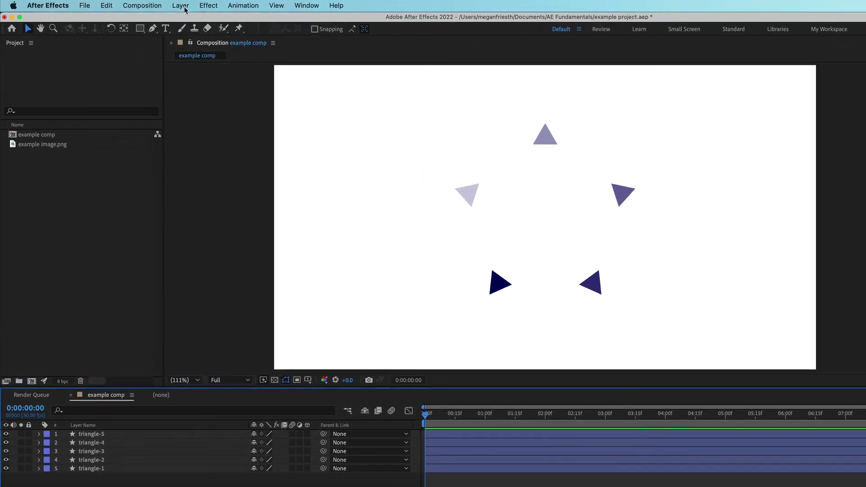
left_click(153, 6)
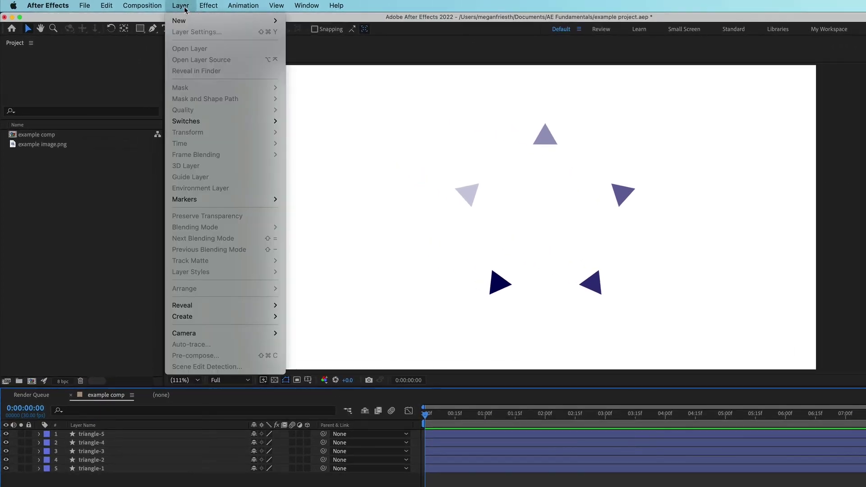
mouse_move(185, 20)
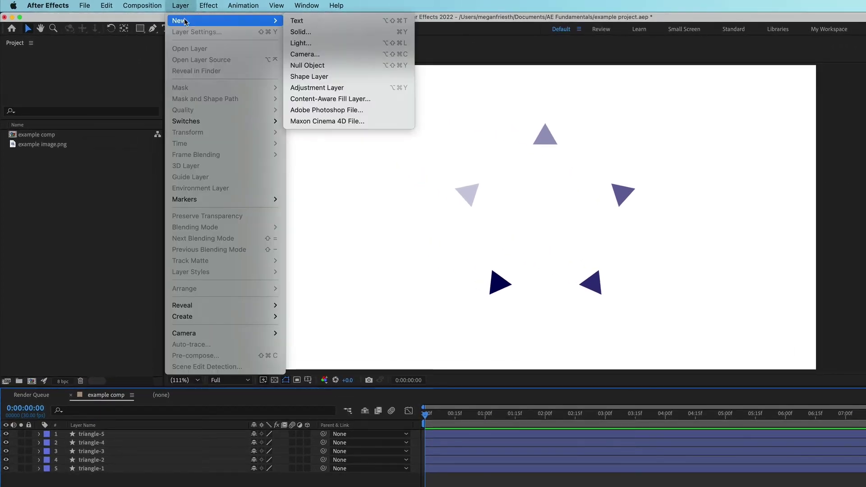
left_click(335, 65)
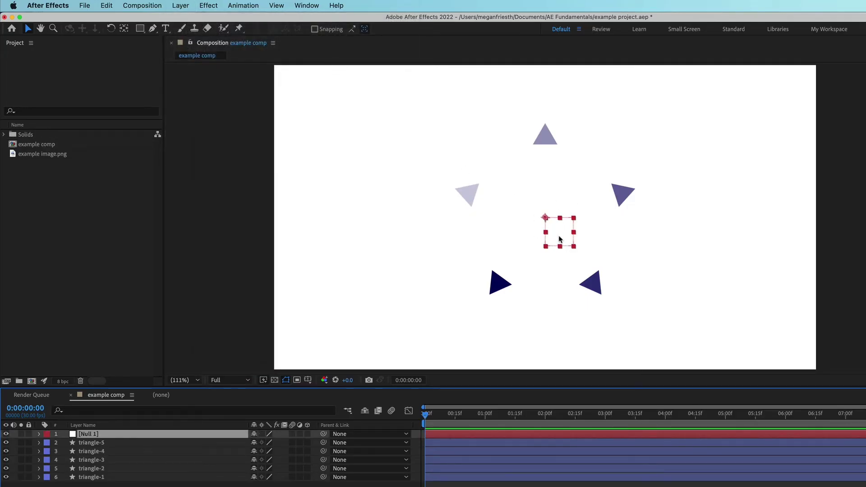
left_click_drag(559, 239, 648, 224)
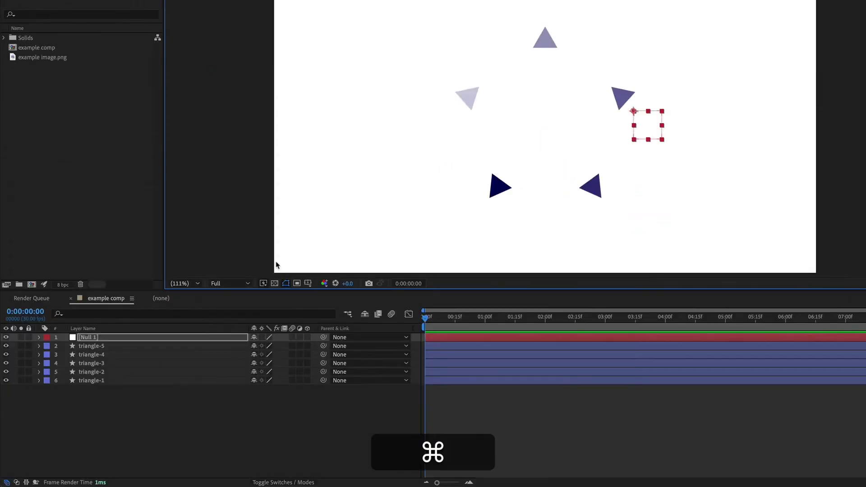
key("super+z")
left_click(39, 338)
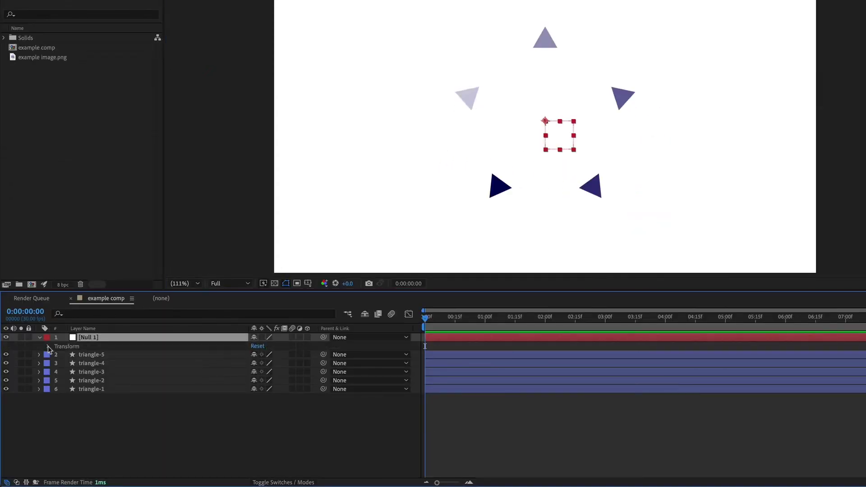
left_click(48, 346)
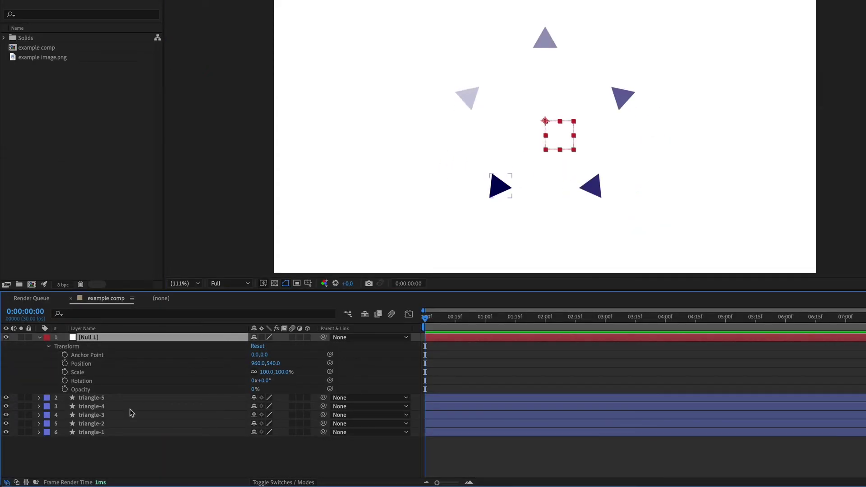
left_click(39, 339)
left_click(102, 404)
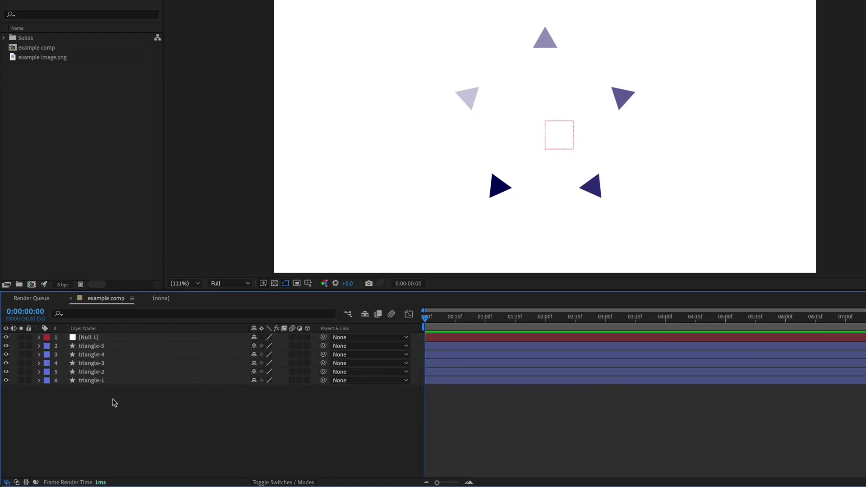
left_click(108, 385)
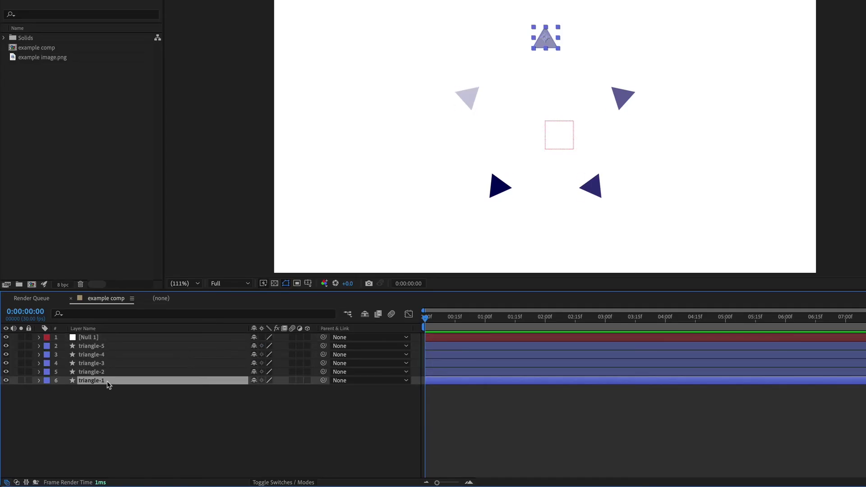
Step: Select triangle-1 through triangle-5 and pick-whip them together to Null 1 as their parent
key("shift")
left_click(109, 347, "shift")
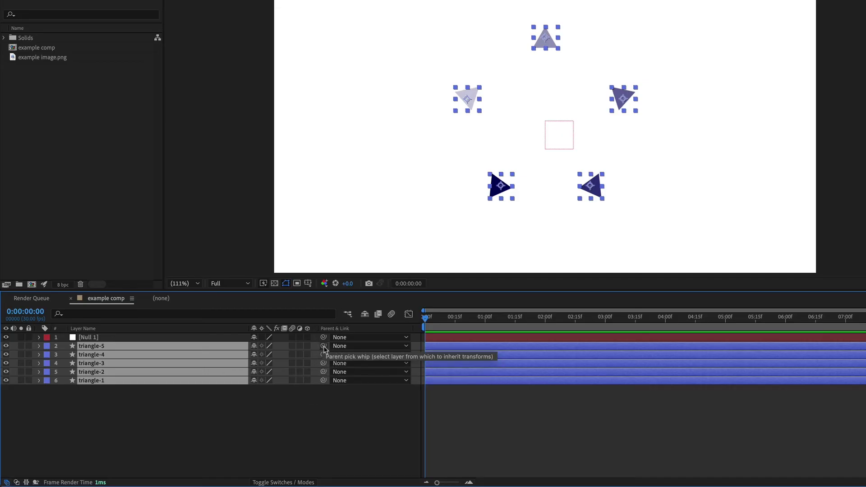
left_click_drag(325, 349, 118, 338)
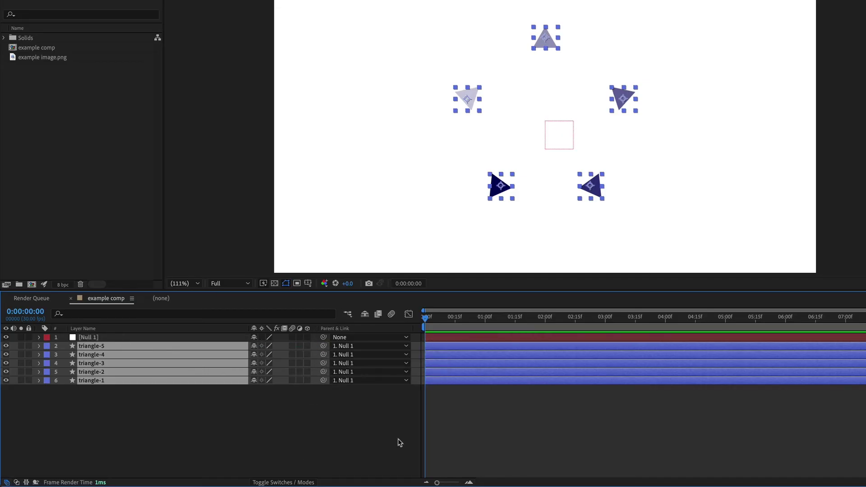
left_click(322, 434)
left_click(96, 339)
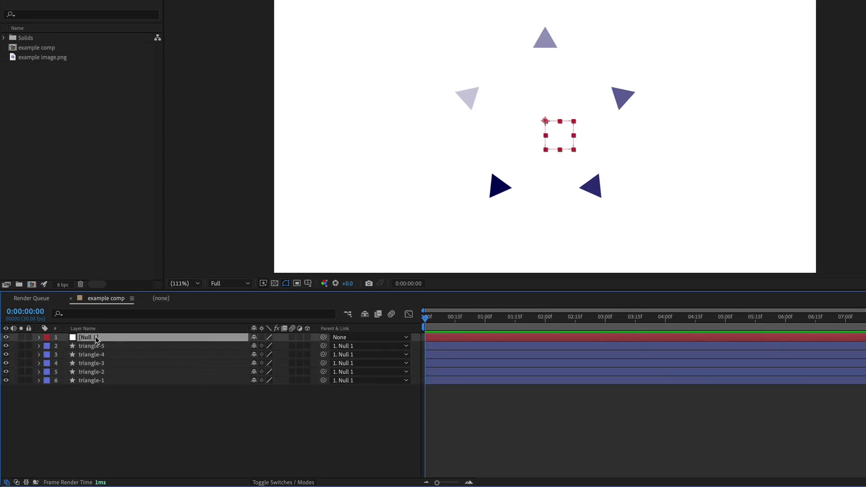
Step: Keyframe Null 1's Rotation from 0° at frame 0 to 236° at 2:00 and preview the ring spinning
key("r")
left_click(65, 346)
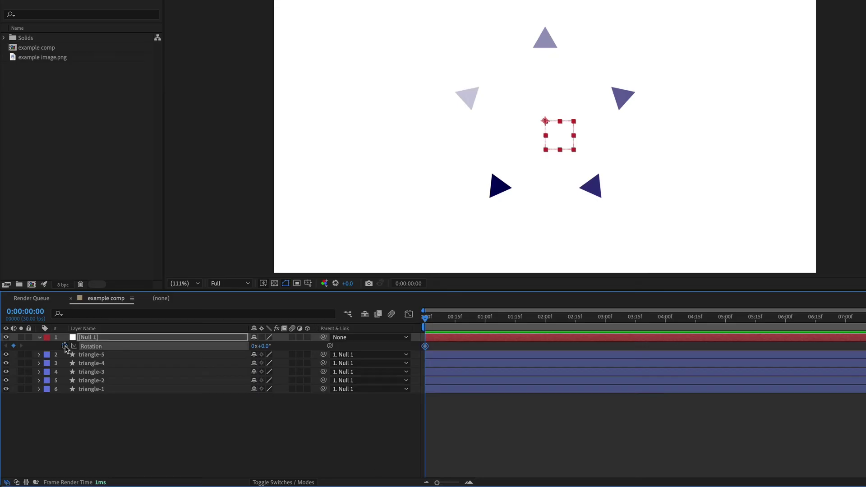
left_click(545, 325)
left_click_drag(255, 349, 377, 346)
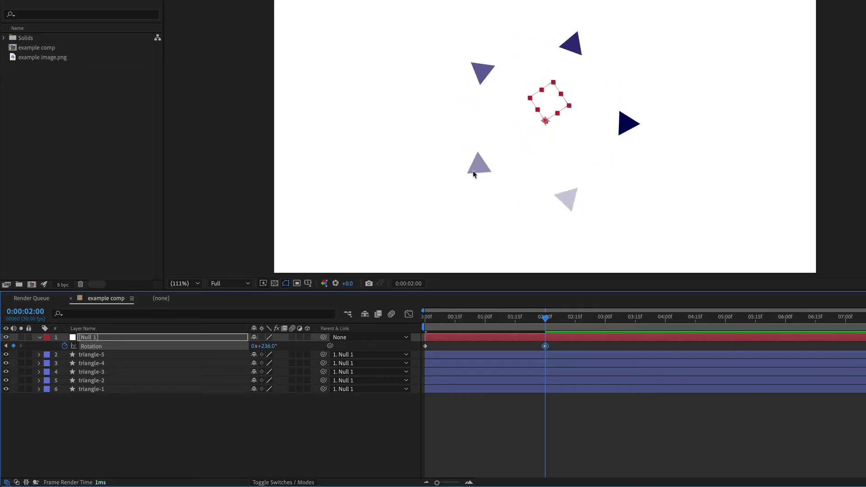
left_click(453, 445)
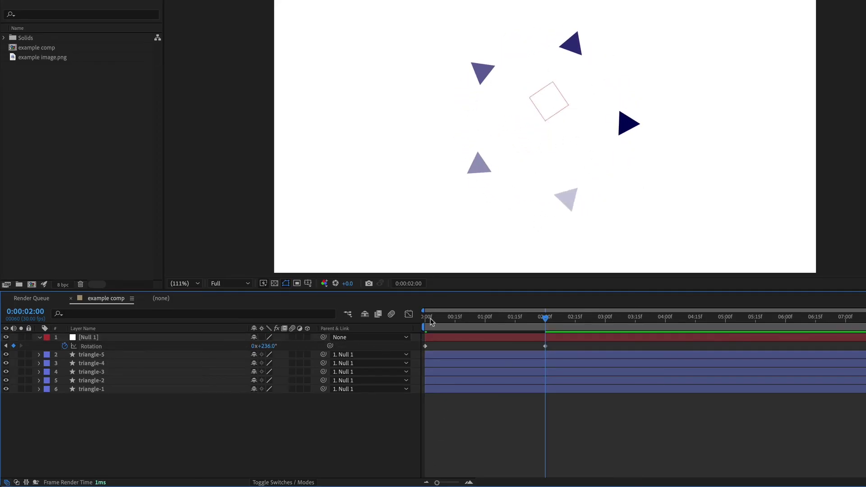
left_click_drag(430, 319, 419, 323)
key("space")
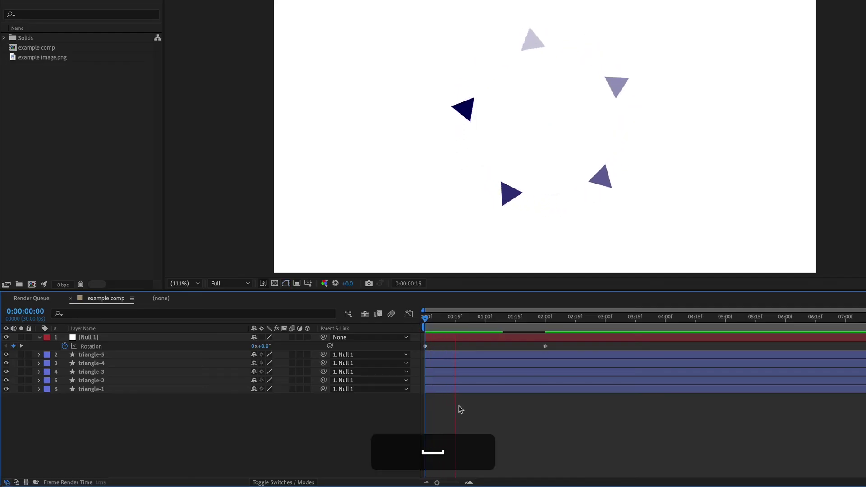
key("space")
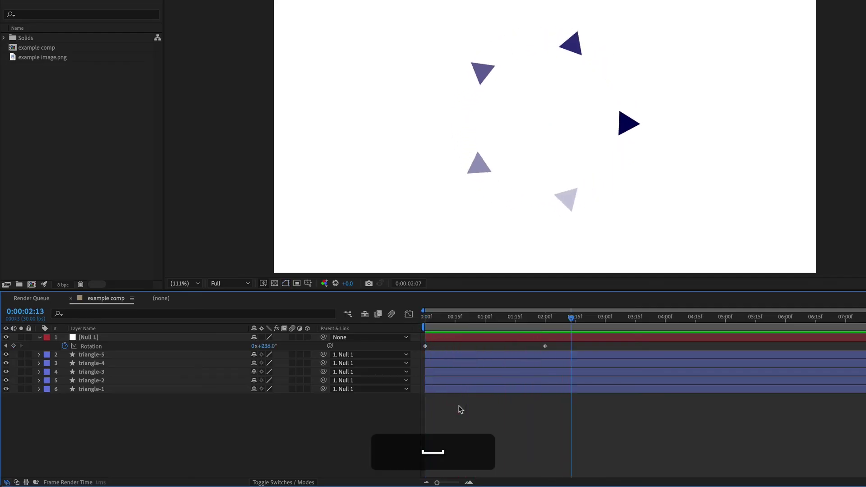
left_click(110, 356)
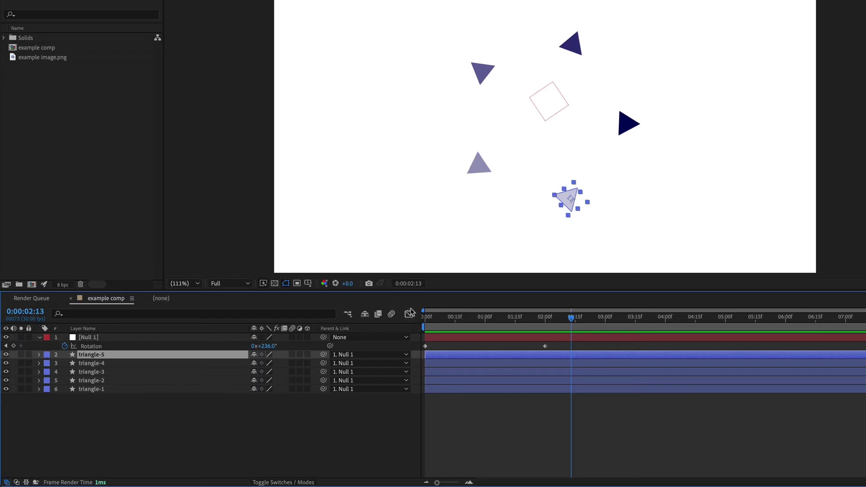
Step: Keyframe triangle-1's Rotation from 0x+0.0° at frame 0 to 0x+149.0° at 0:00:02:00
left_click(426, 320)
left_click(91, 390)
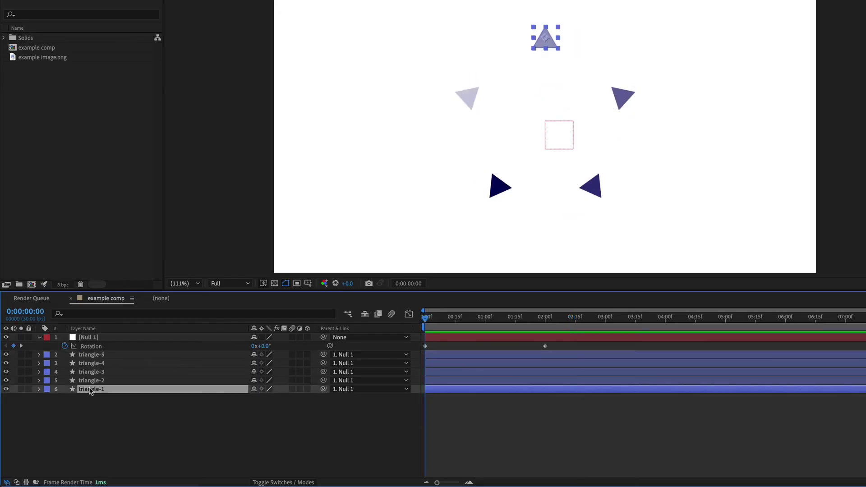
key("r")
left_click(65, 398)
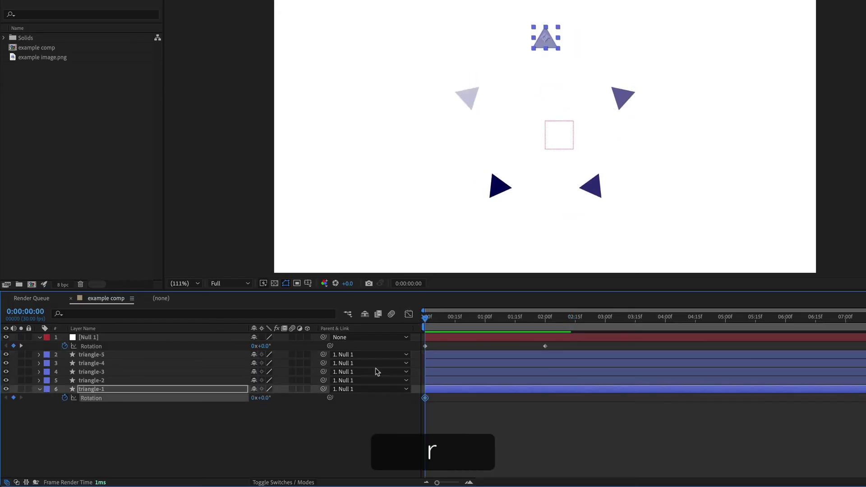
left_click(546, 323)
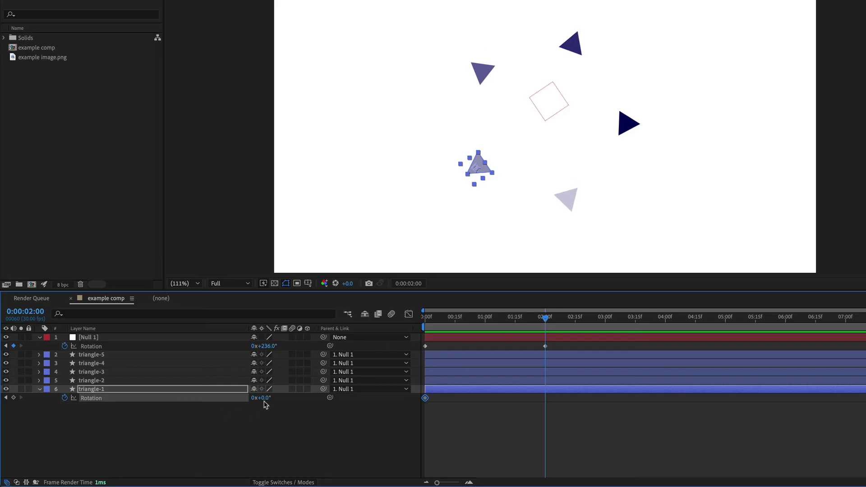
left_click_drag(265, 400, 341, 400)
left_click(506, 421)
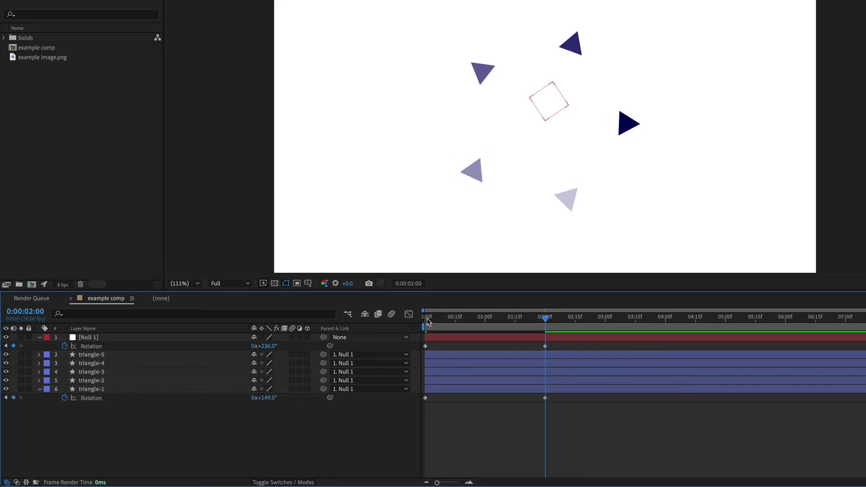
left_click(426, 321)
left_click(436, 388)
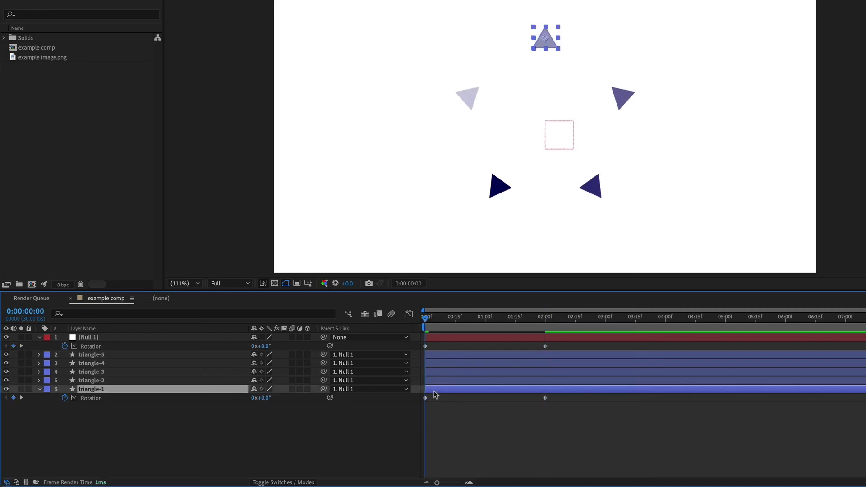
left_click(95, 381)
Step: Reveal Rotation on triangle-2 to triangle-5 and pick-whip each one to triangle-1's Rotation
left_click(95, 356, "shift")
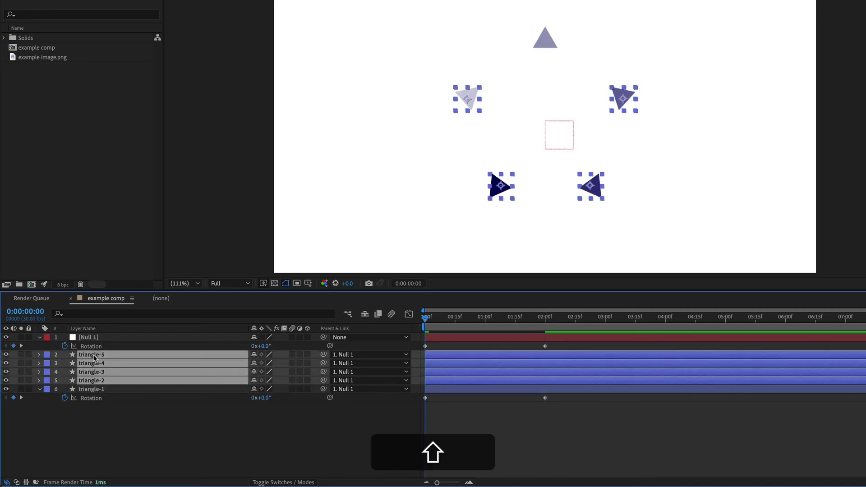
key("r")
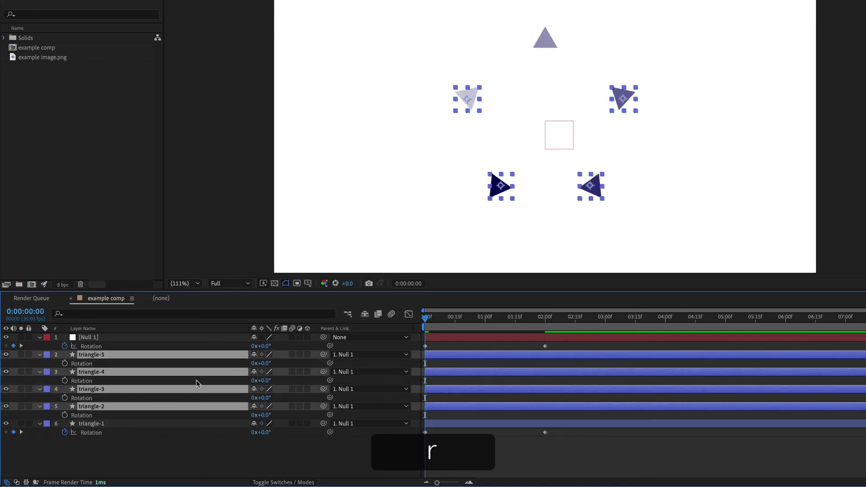
left_click(300, 459)
left_click(90, 417)
left_click_drag(329, 415, 100, 436)
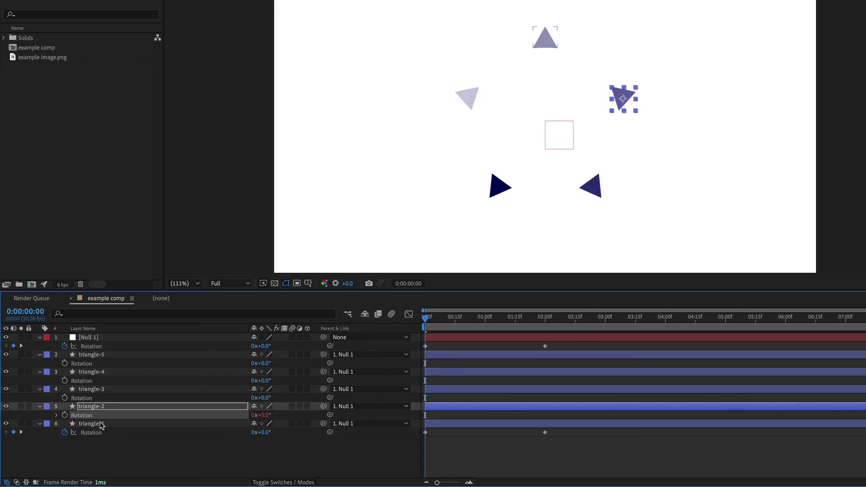
left_click(92, 396)
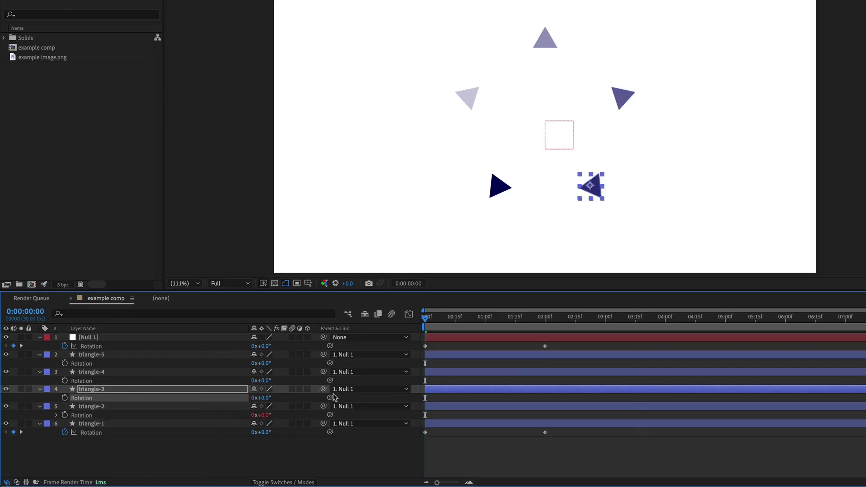
left_click_drag(329, 398, 101, 435)
left_click_drag(330, 381, 94, 434)
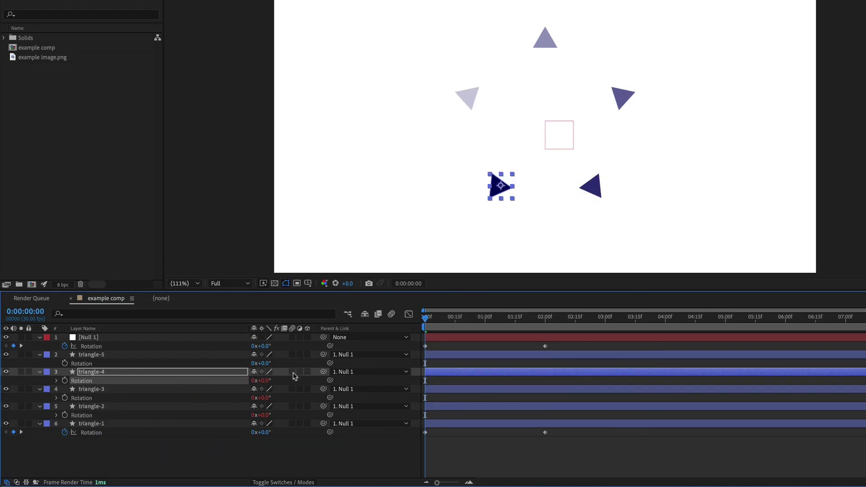
left_click_drag(330, 363, 94, 433)
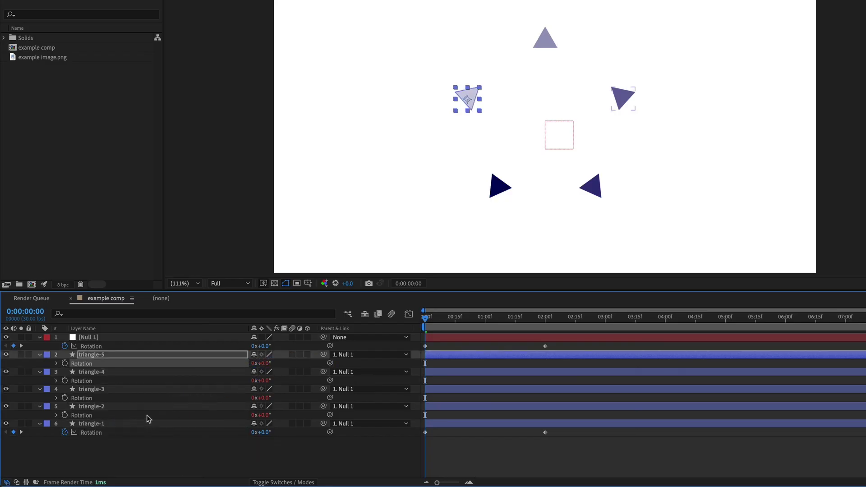
Step: Select triangle-1's two Rotation keyframes to review them, then deselect
left_click(475, 458)
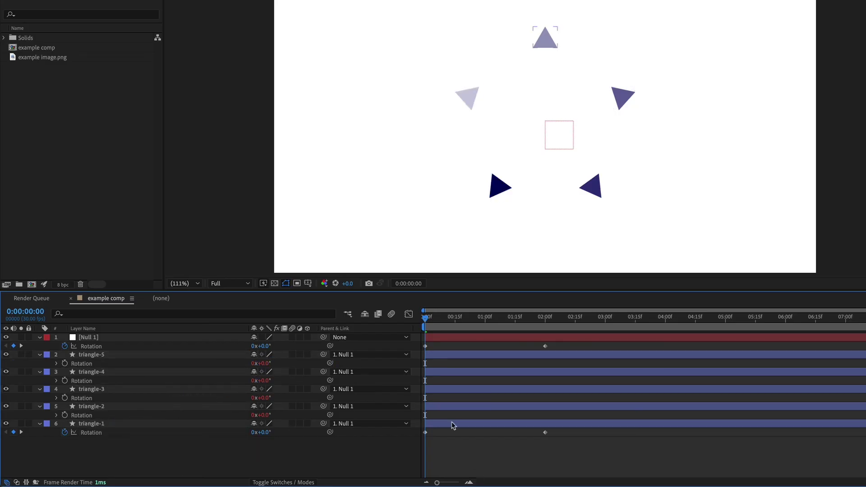
left_click(453, 427)
left_click_drag(561, 440, 397, 428)
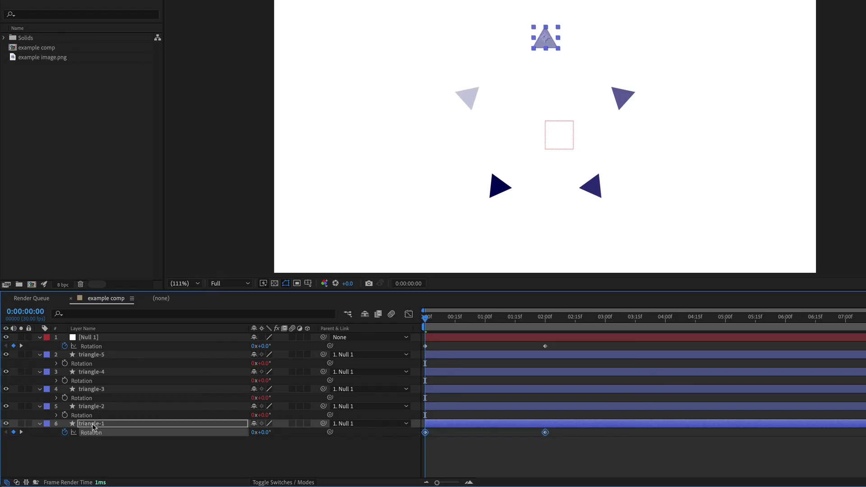
left_click(530, 459)
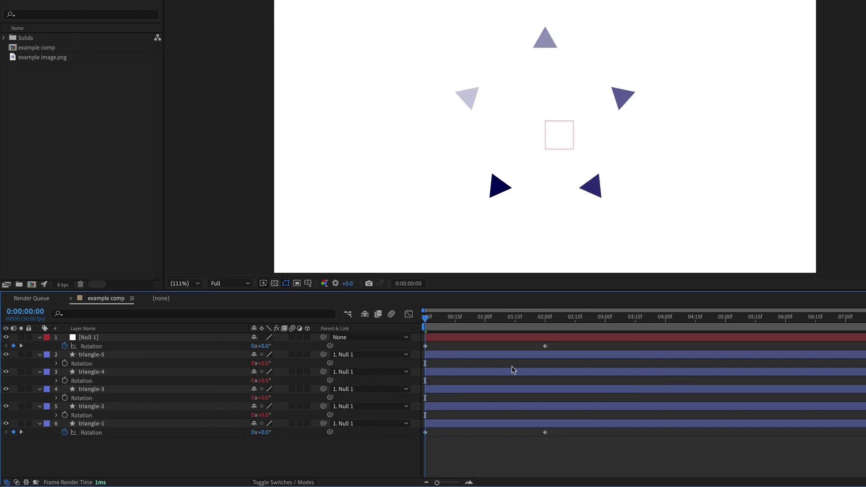
left_click(501, 337)
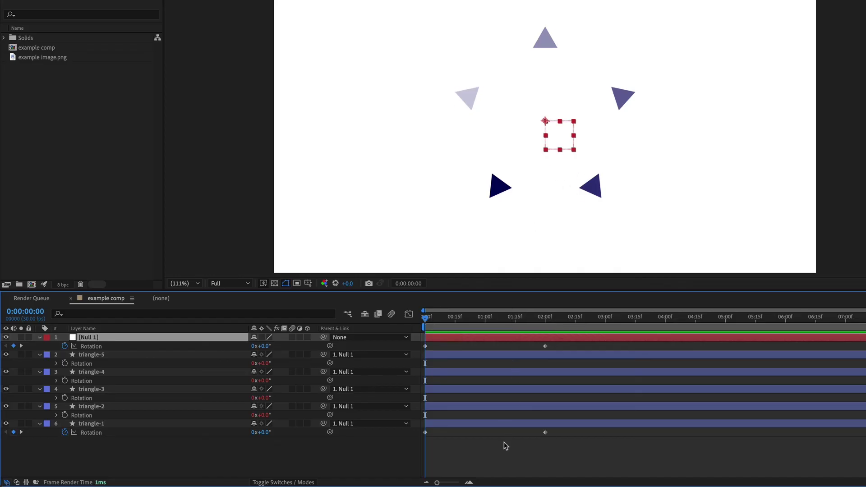
key("space")
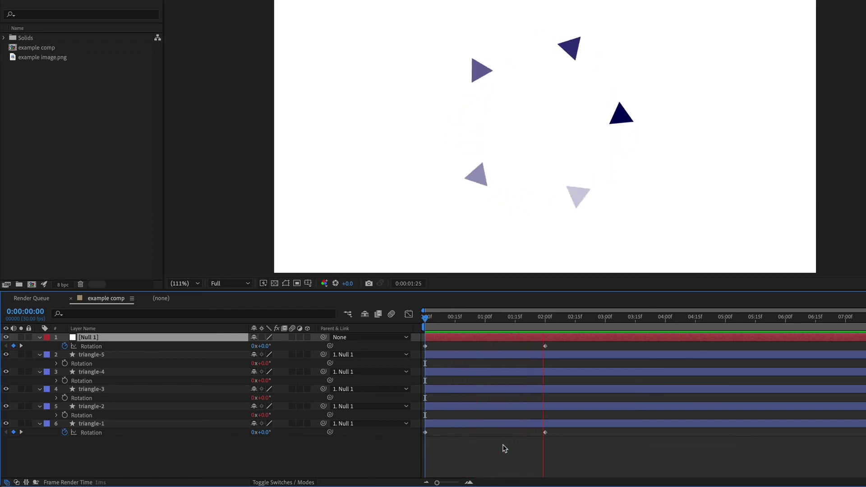
key("space")
left_click(454, 442)
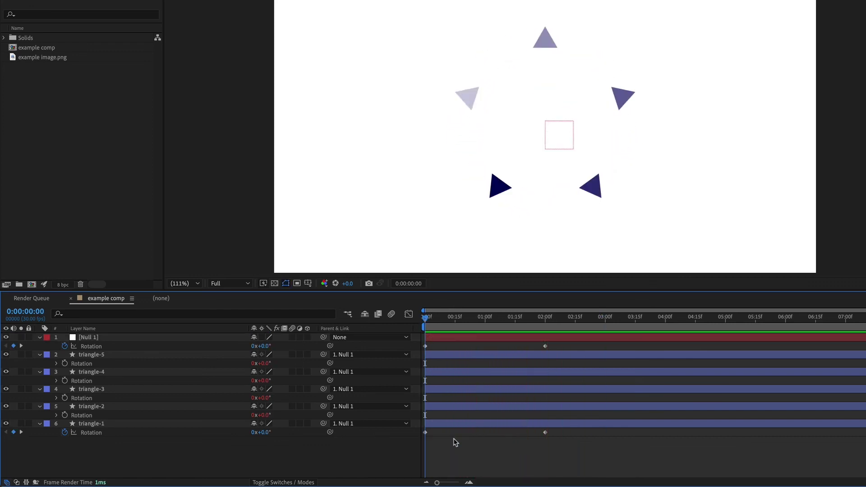